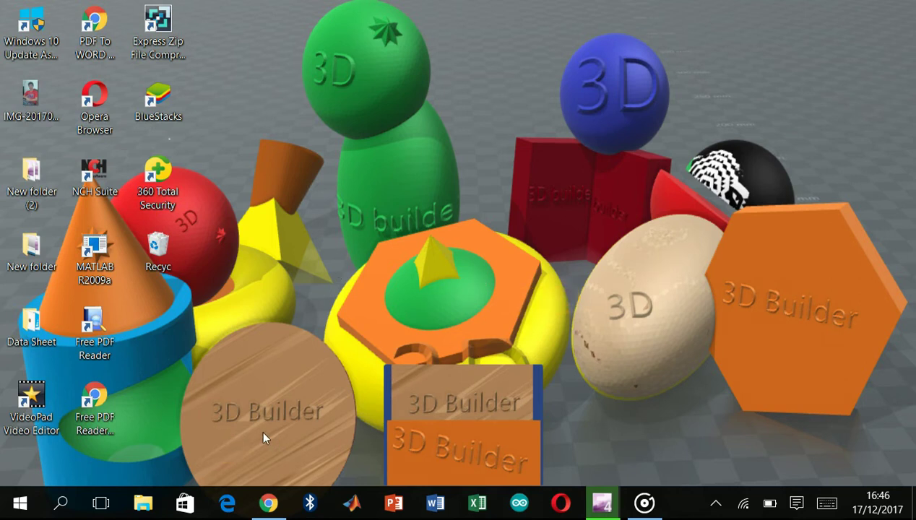
# - Find and launch 3D Builder from Windows search, and start a new scene
pyautogui.click(63, 500)
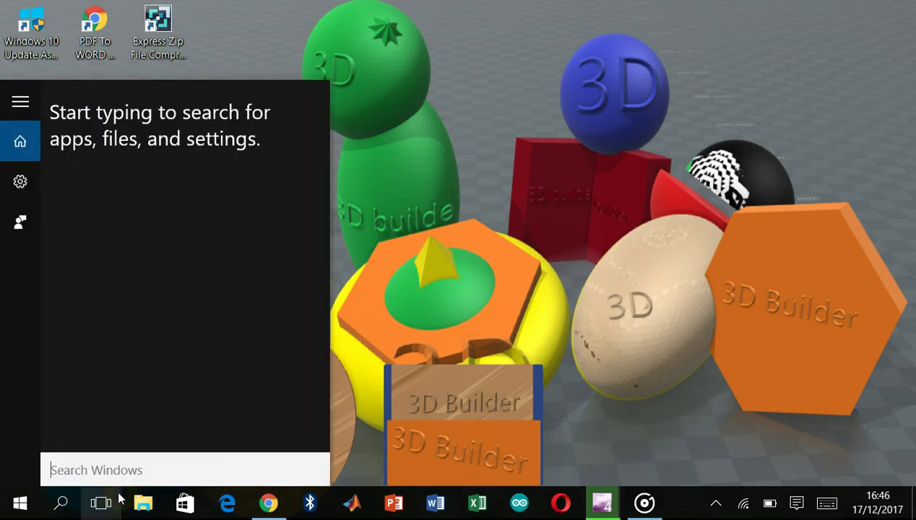
pyautogui.write('3')
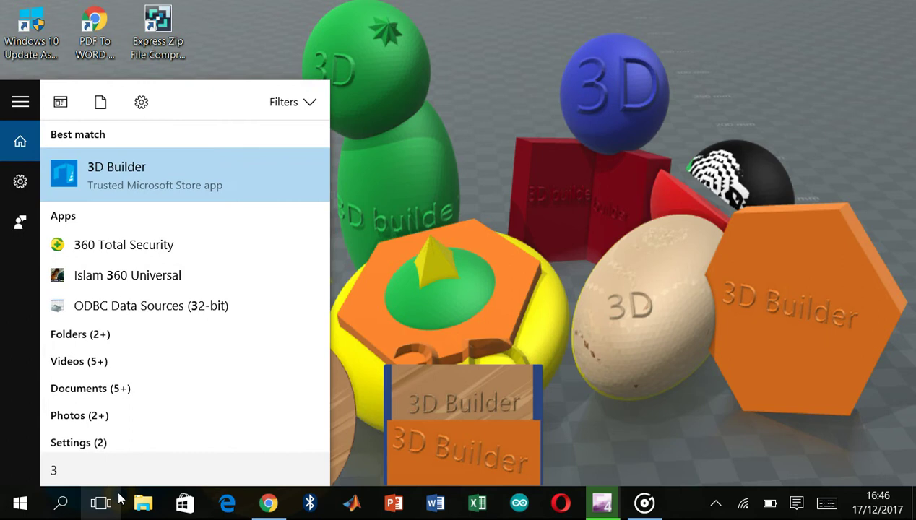
pyautogui.write('d')
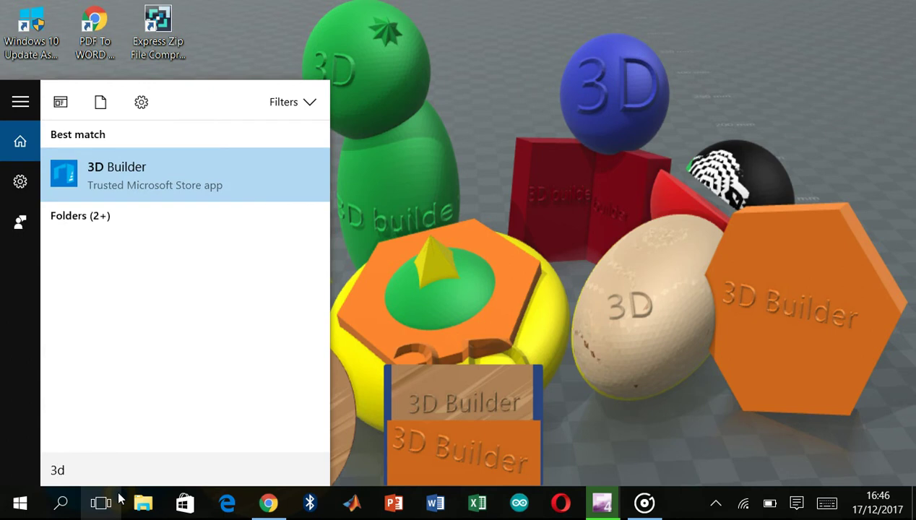
pyautogui.click(126, 178)
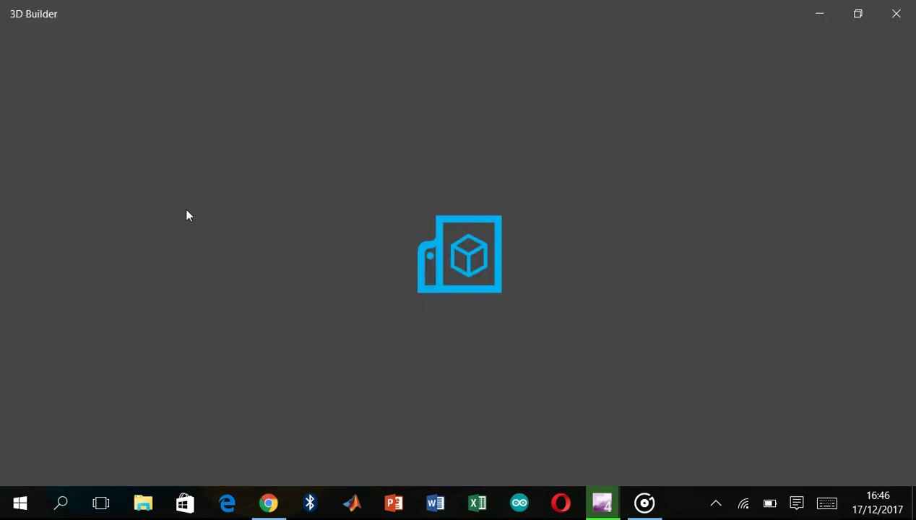
pyautogui.click(216, 228)
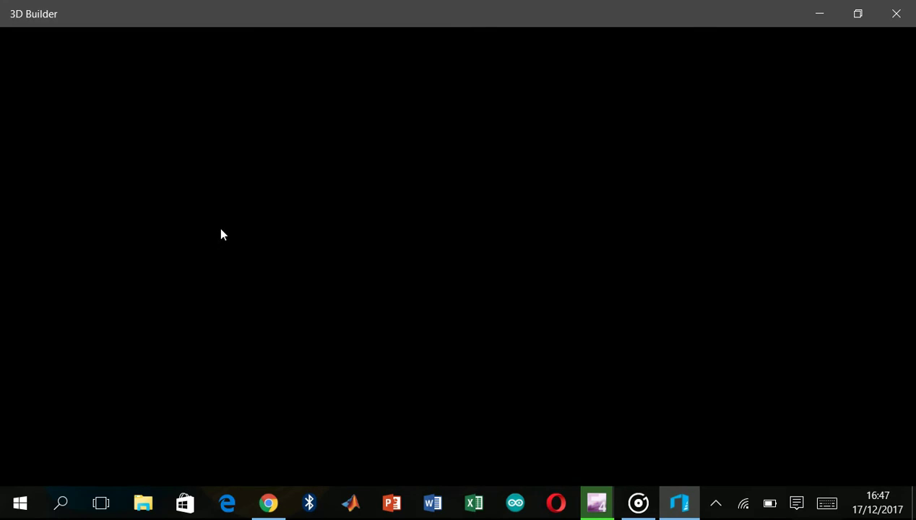
pyautogui.click(222, 239)
pyautogui.click(429, 206)
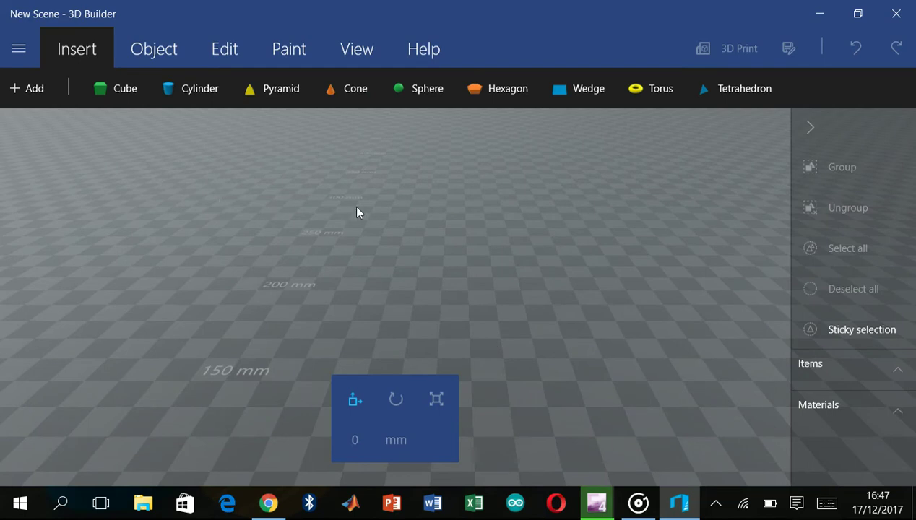
pyautogui.click(203, 187)
pyautogui.click(216, 188)
pyautogui.click(247, 185)
pyautogui.click(22, 51)
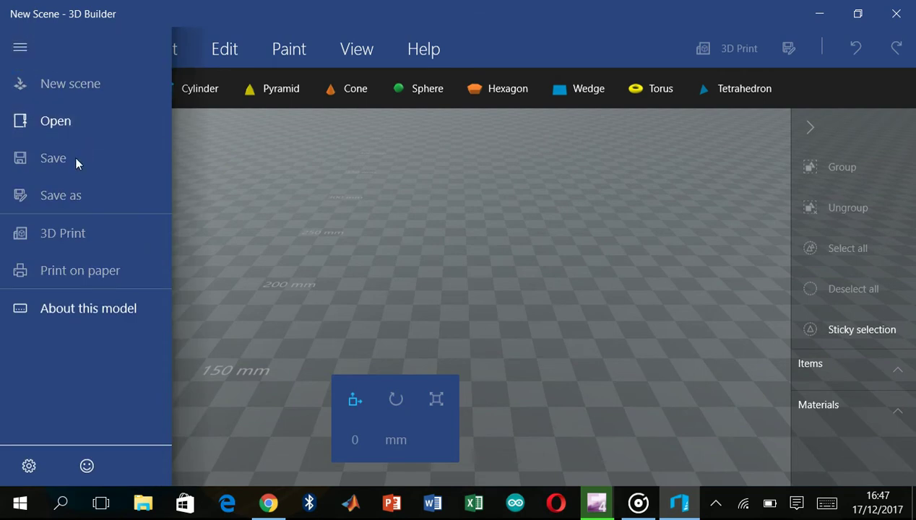
pyautogui.click(21, 50)
pyautogui.click(68, 206)
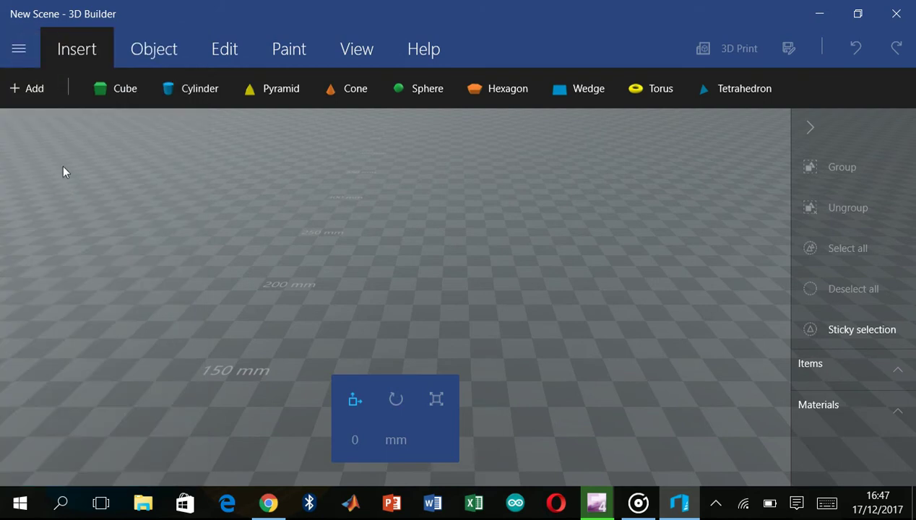
# - Add the recent Cone.3mf object to the empty scene
pyautogui.click(27, 92)
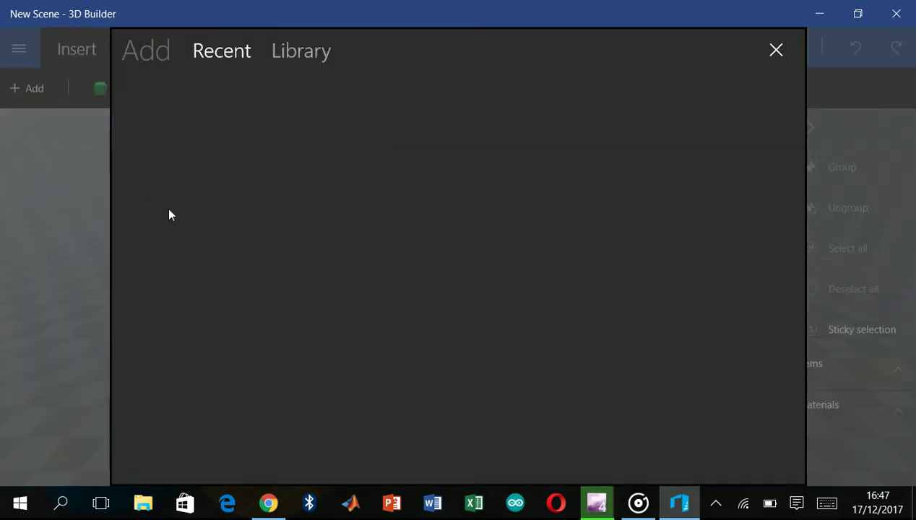
pyautogui.click(199, 220)
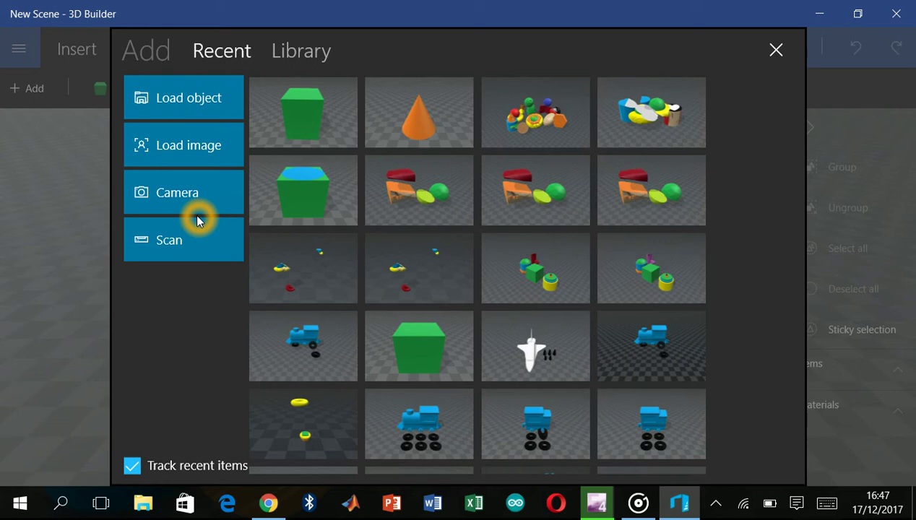
pyautogui.click(331, 268)
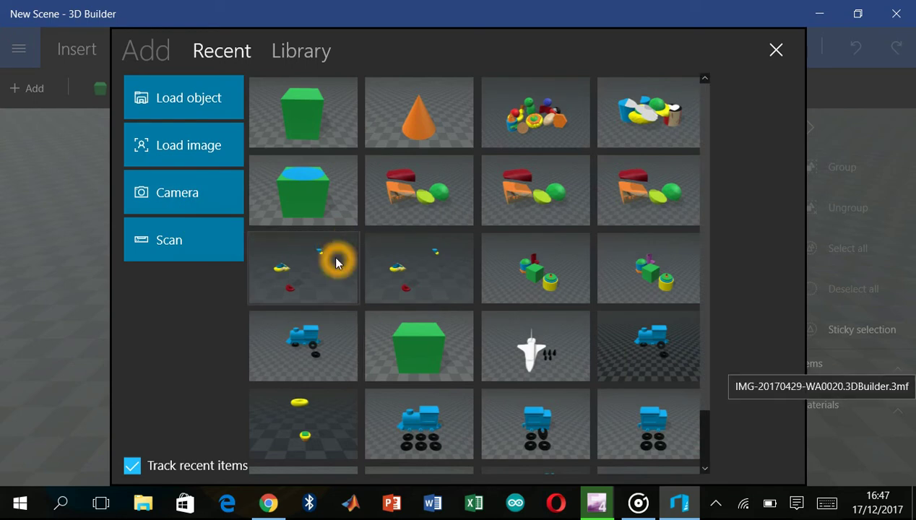
pyautogui.click(428, 124)
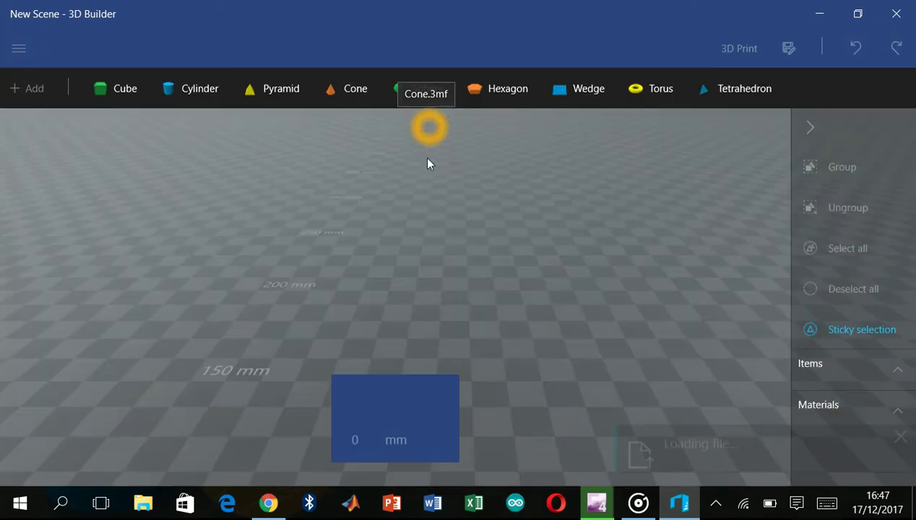
pyautogui.click(455, 284)
pyautogui.click(389, 202)
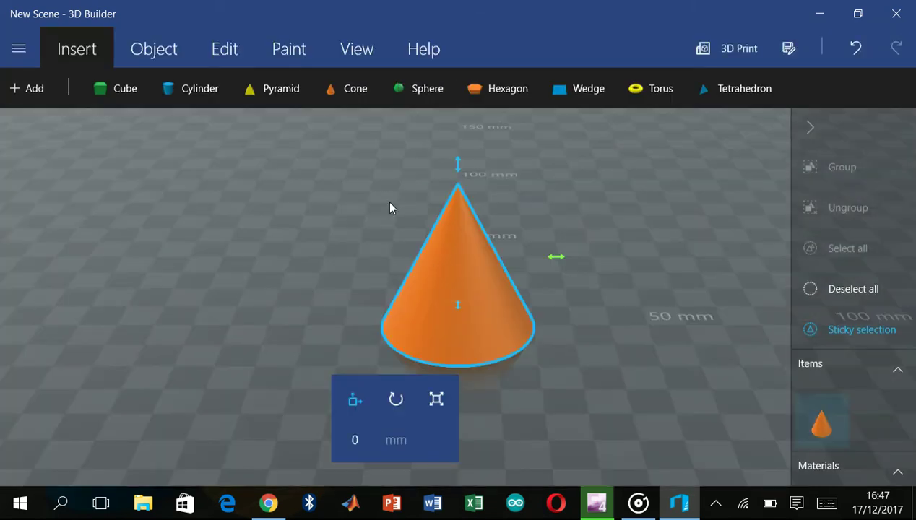
pyautogui.click(313, 186)
pyautogui.click(892, 216)
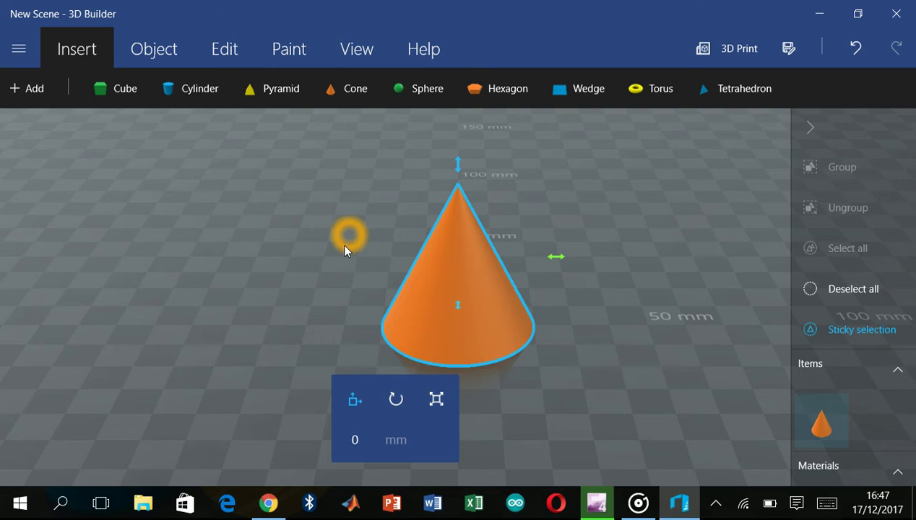
# - Select the orange cone and delete it from the scene
pyautogui.click(463, 277)
pyautogui.click(461, 274)
pyautogui.click(473, 289)
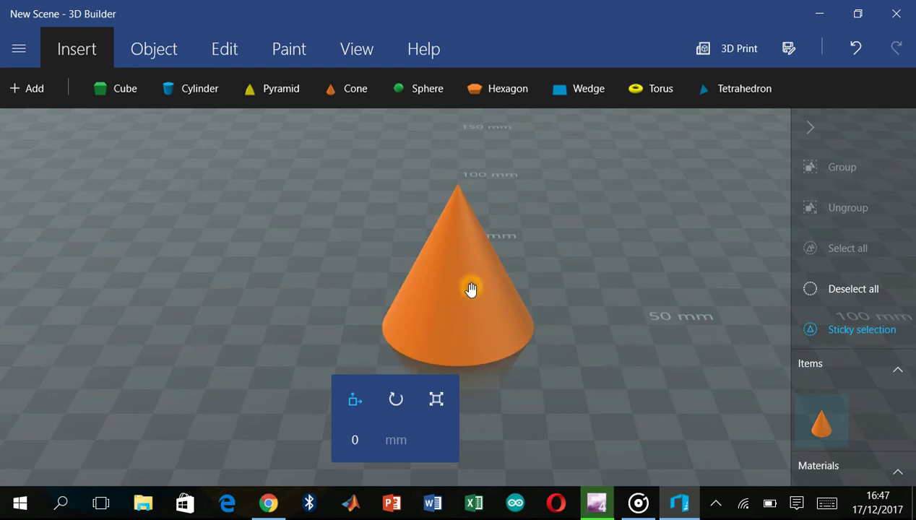
pyautogui.click(470, 289)
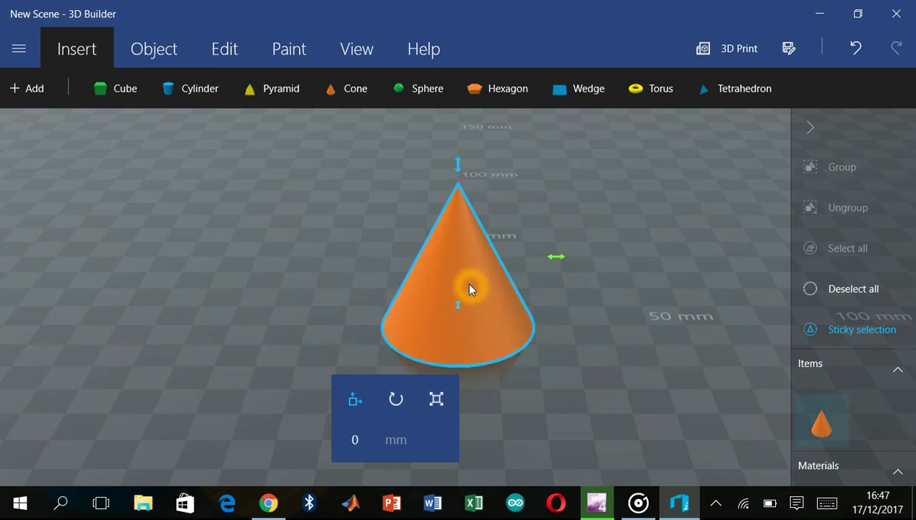
pyautogui.press('Delete')
pyautogui.click(245, 411)
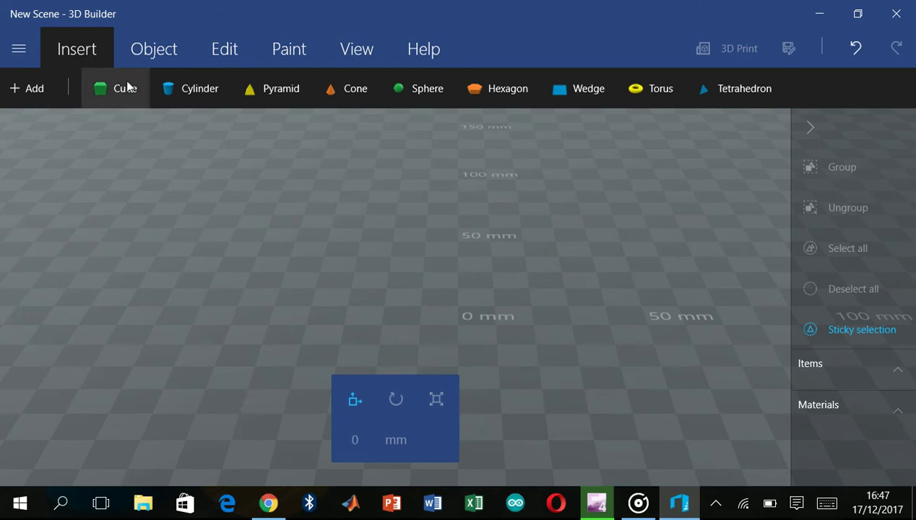
# - Insert a sphere into the empty scene
pyautogui.click(152, 145)
pyautogui.click(116, 98)
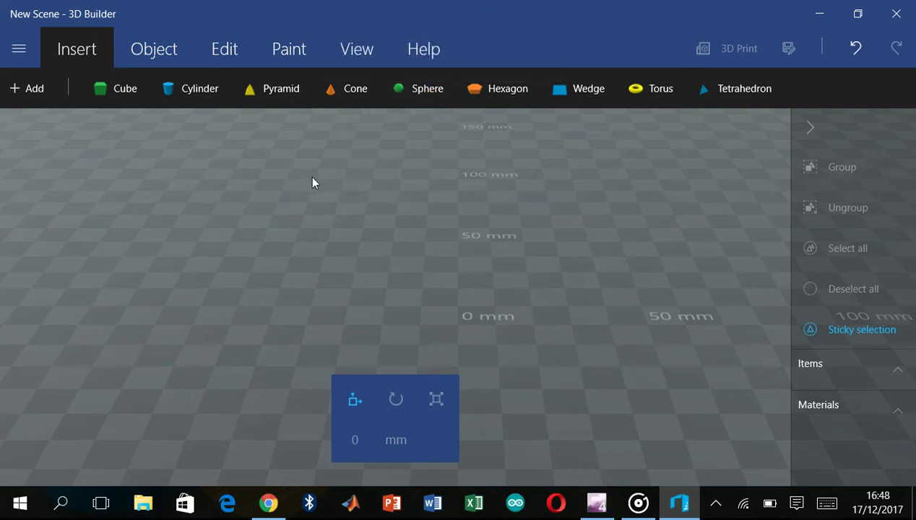
pyautogui.click(419, 96)
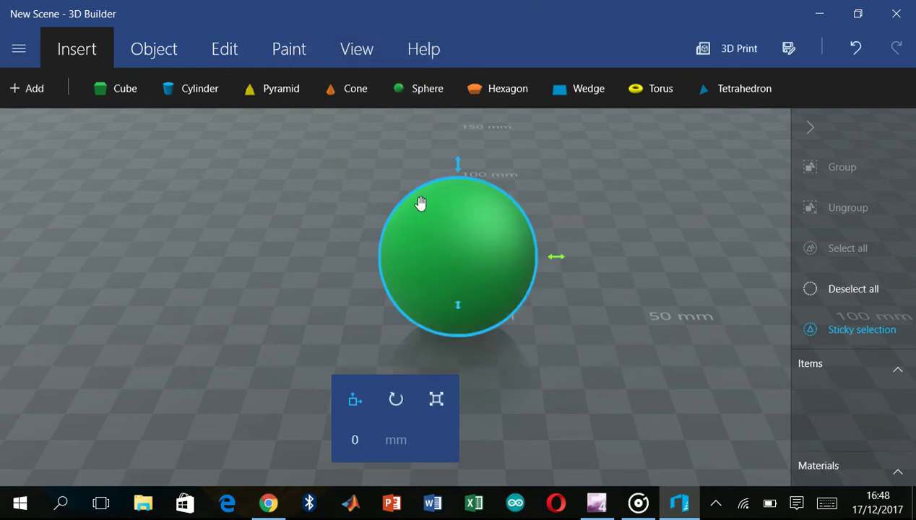
pyautogui.click(430, 230)
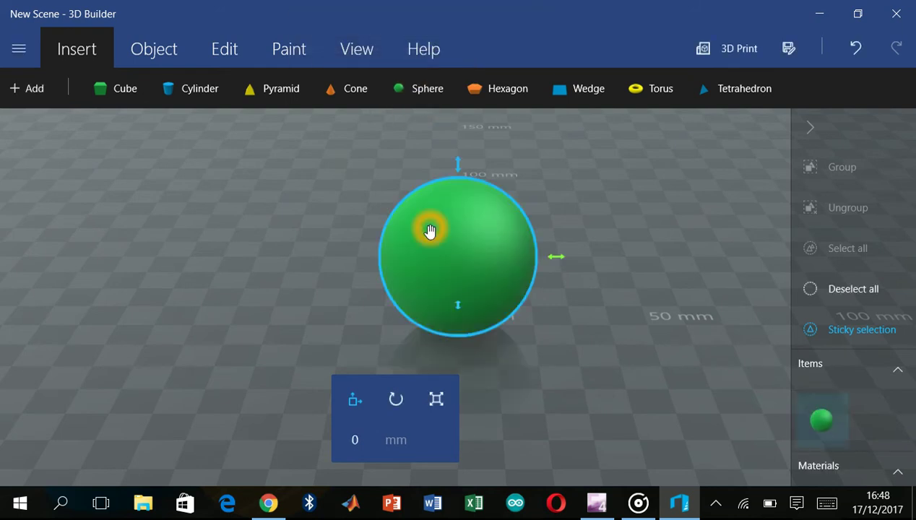
pyautogui.click(419, 219)
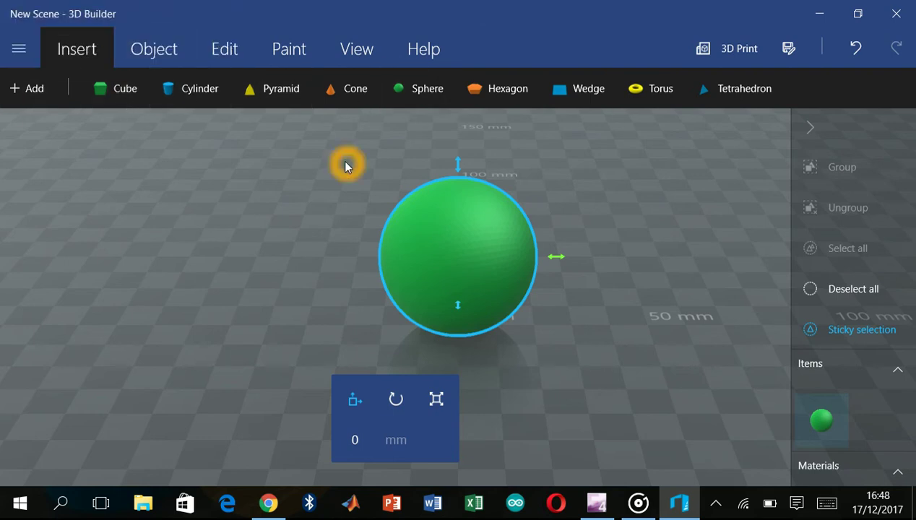
# - Duplicate the green sphere and move the duplicate sideways to about -50.34 mm, beside the original
pyautogui.click(153, 52)
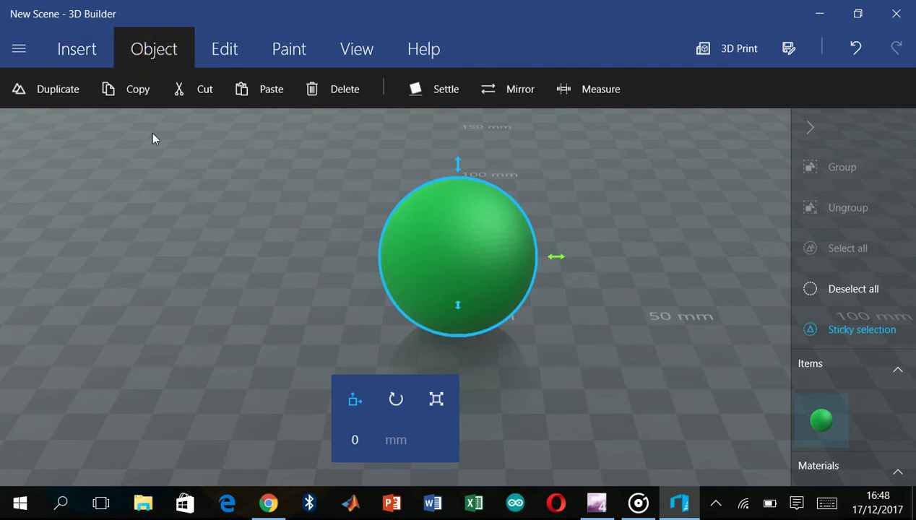
pyautogui.click(50, 92)
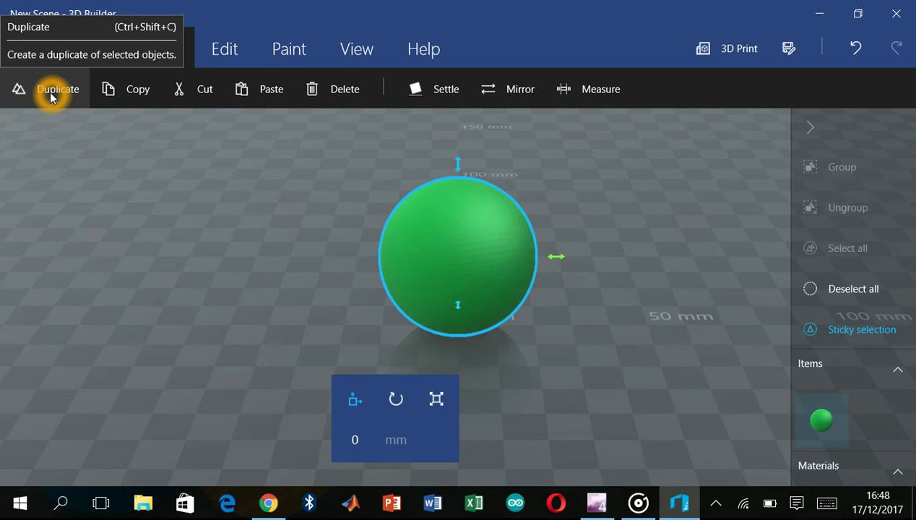
pyautogui.click(455, 250)
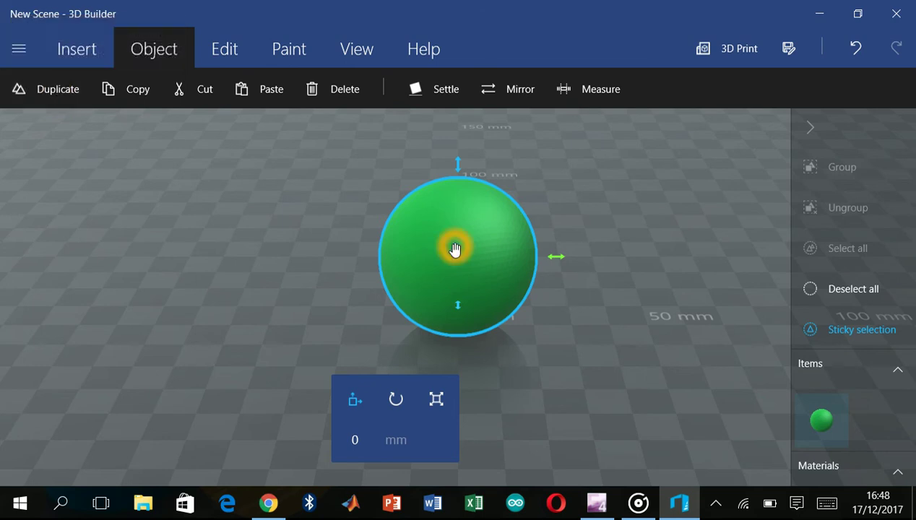
pyautogui.click(70, 92)
pyautogui.click(403, 267)
pyautogui.moveTo(404, 268); pyautogui.dragTo(245, 269)
pyautogui.click(244, 267)
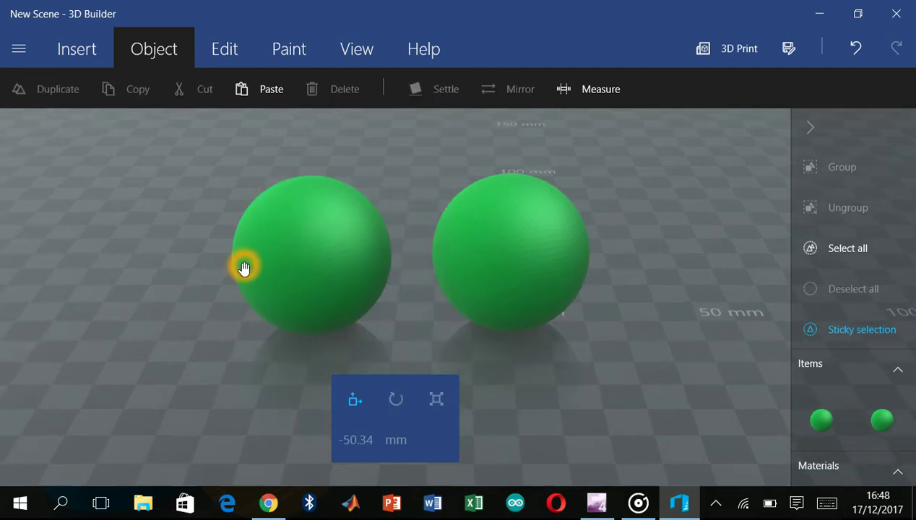
# - Copy the duplicate sphere and cut it from the scene
pyautogui.click(373, 271)
pyautogui.click(259, 225)
pyautogui.click(280, 227)
pyautogui.click(144, 91)
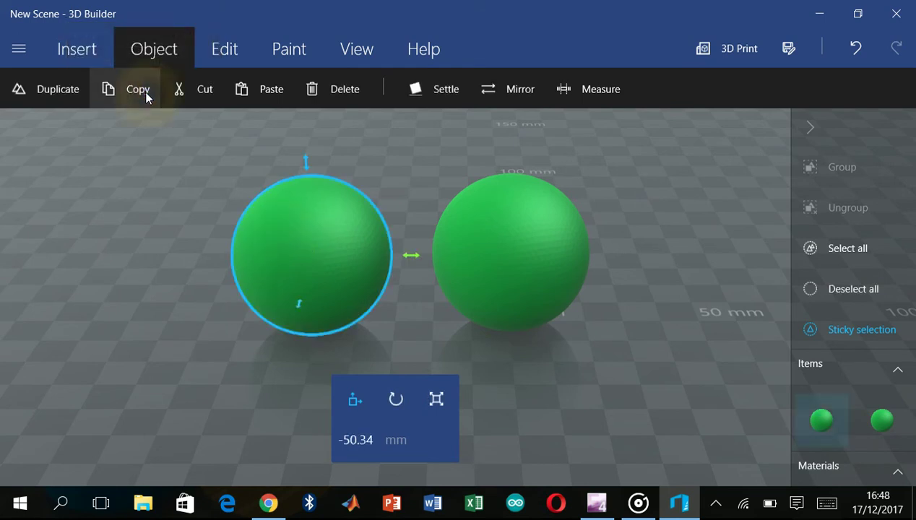
pyautogui.click(211, 99)
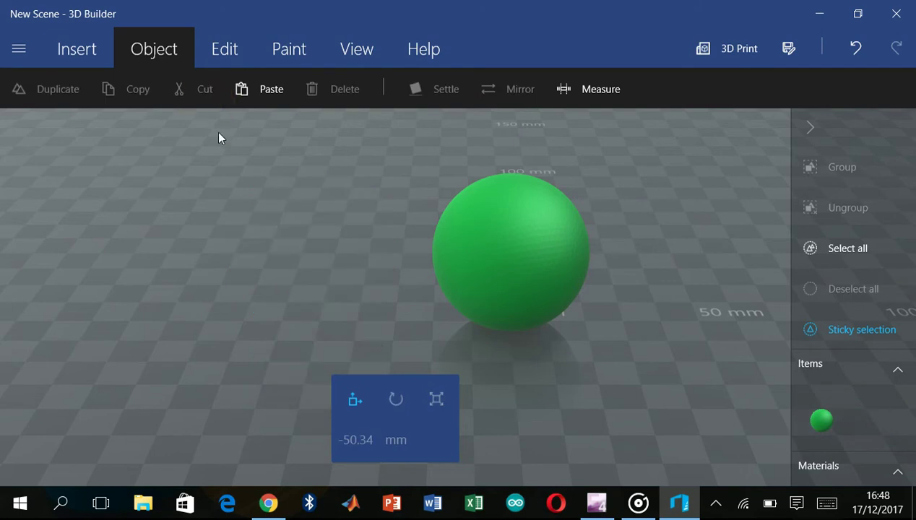
# - Paste the cut sphere back into the scene and delete it
pyautogui.click(262, 99)
pyautogui.click(262, 202)
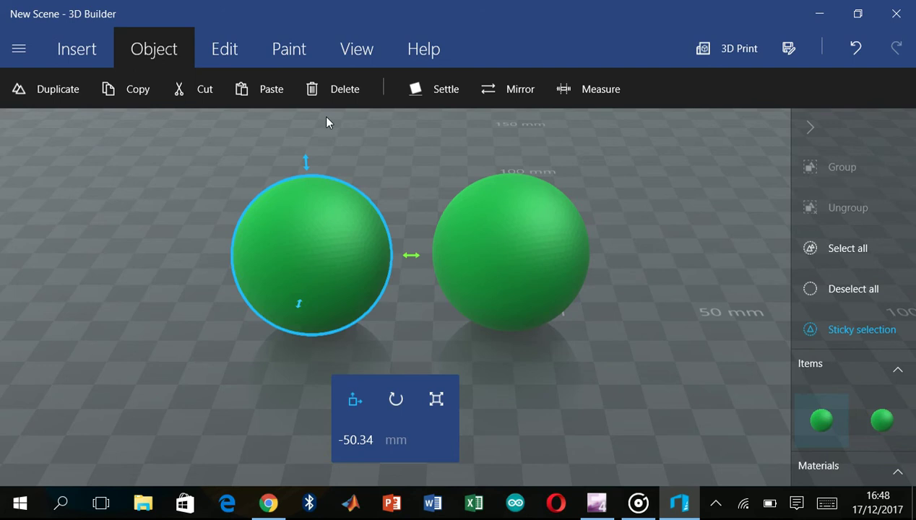
pyautogui.click(321, 98)
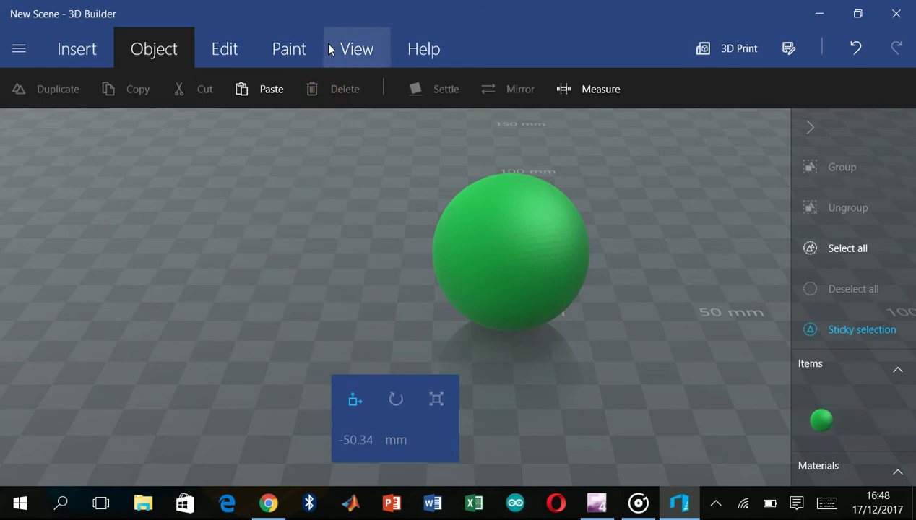
# - Try the Settle operation on the remaining sphere and cancel it
pyautogui.click(502, 201)
pyautogui.click(436, 94)
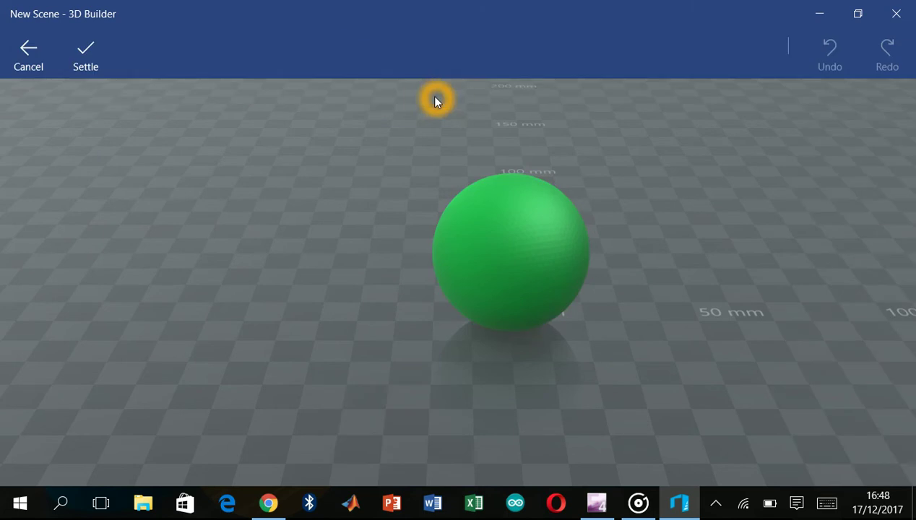
pyautogui.click(486, 232)
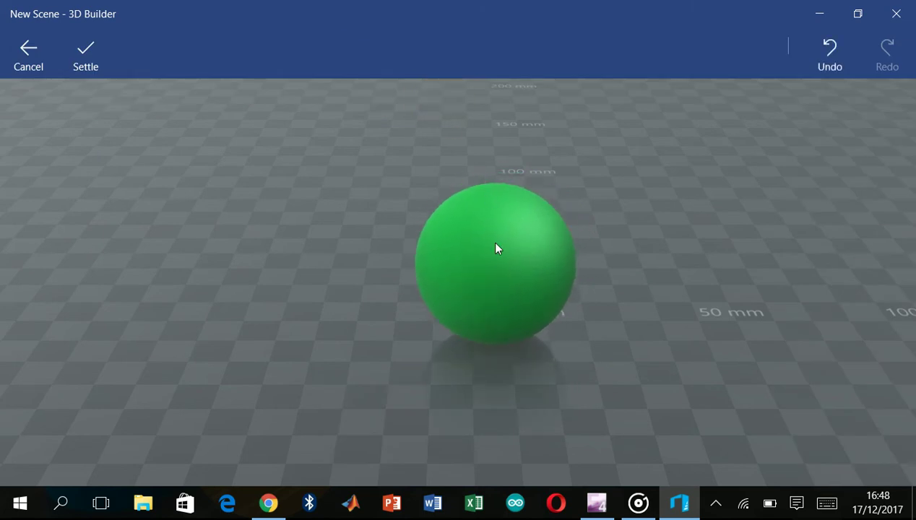
pyautogui.click(513, 286)
pyautogui.click(30, 55)
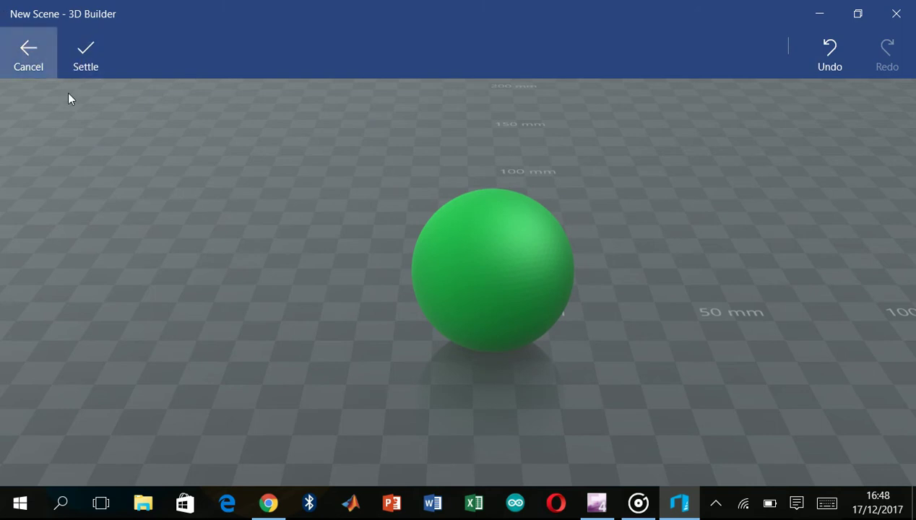
# - Move the green sphere sideways to about -59.6 mm and deselect it
pyautogui.click(107, 89)
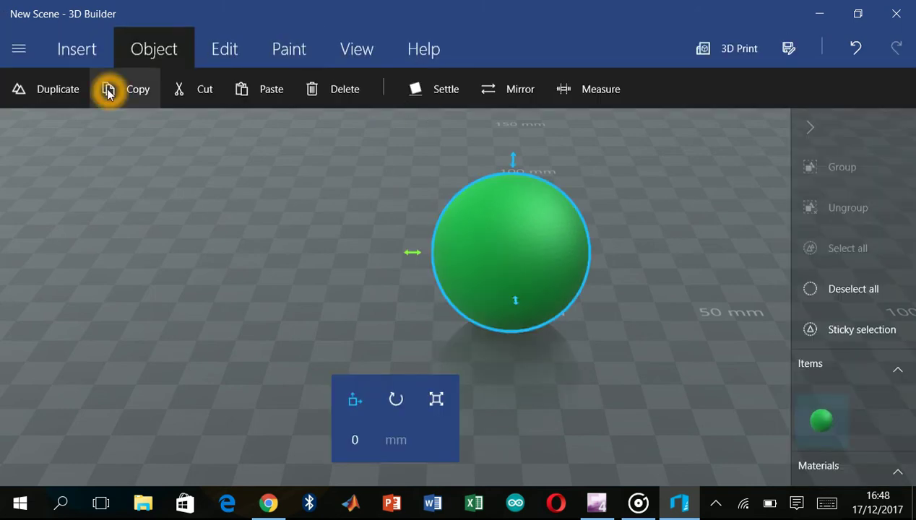
pyautogui.click(501, 261)
pyautogui.moveTo(502, 260); pyautogui.dragTo(219, 256)
pyautogui.click(219, 256)
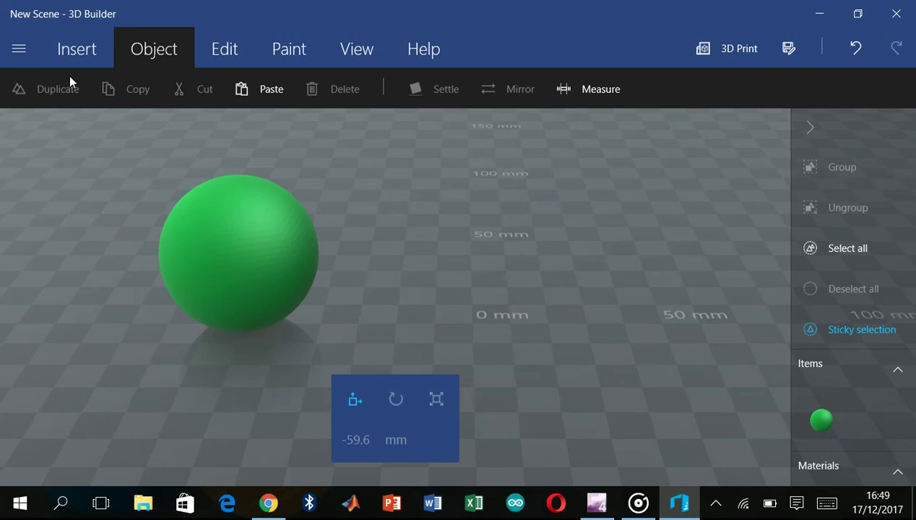
# - Insert a cube into the scene beside the green sphere
pyautogui.click(65, 53)
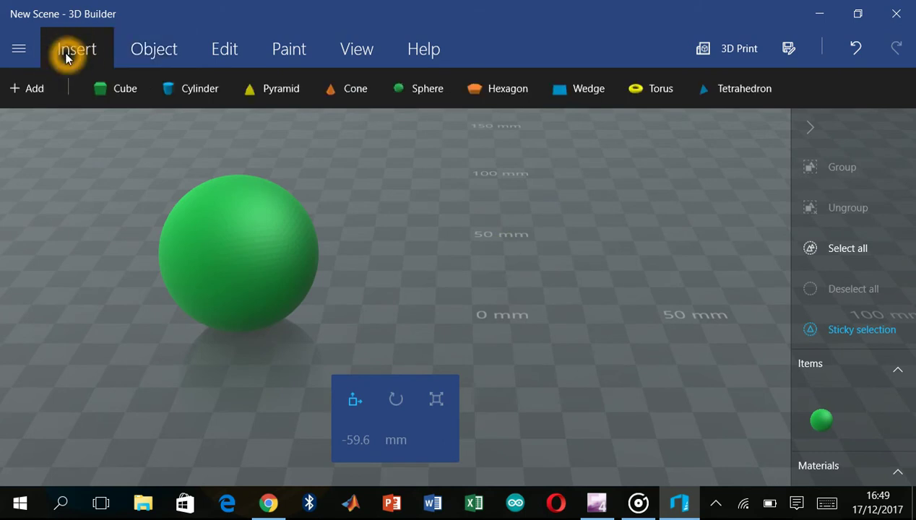
pyautogui.click(98, 88)
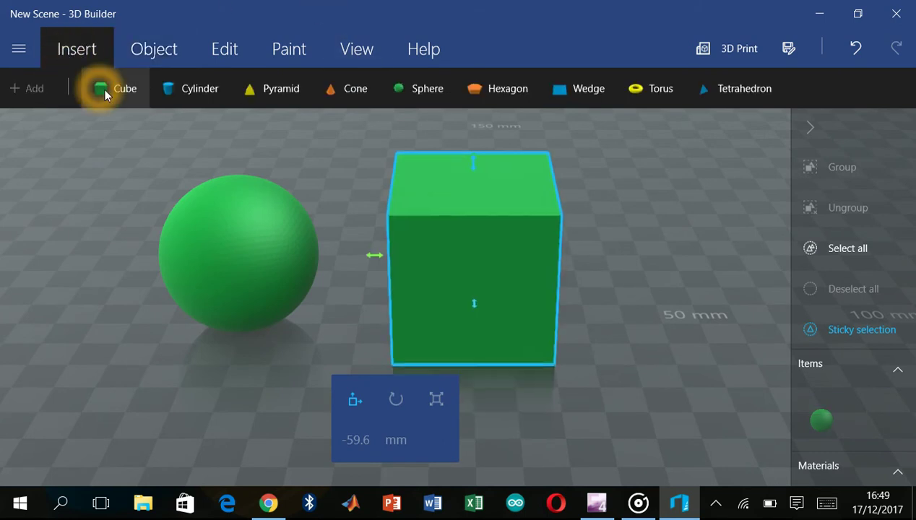
pyautogui.click(430, 247)
# - Try the Settle operation on the cube, tumbling it onto different faces, and cancel it
pyautogui.click(156, 55)
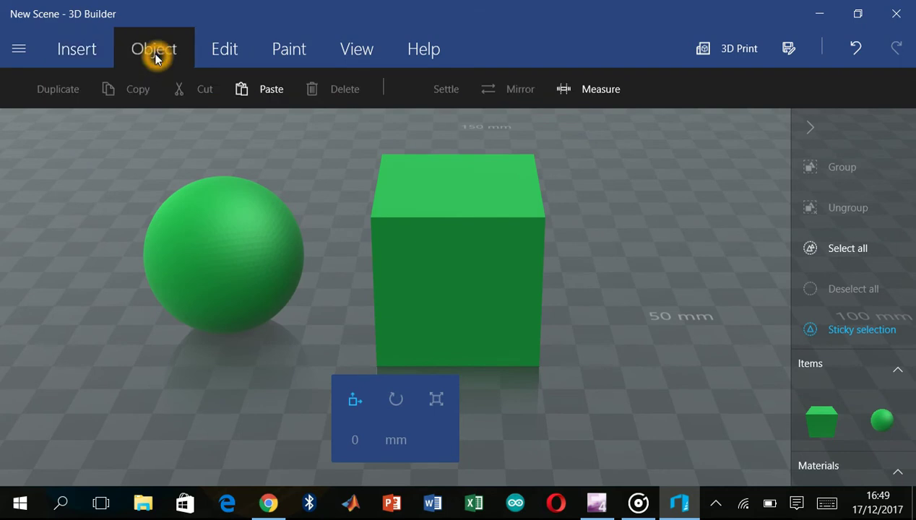
pyautogui.click(439, 236)
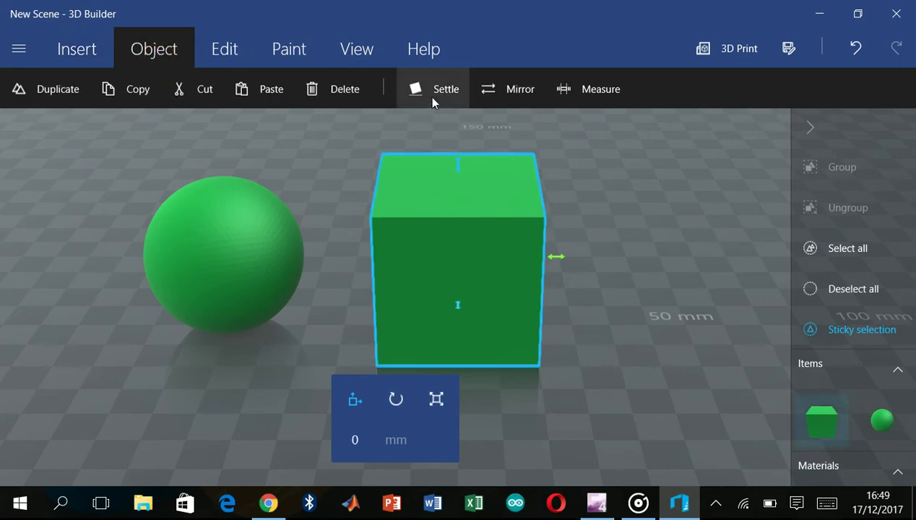
pyautogui.click(441, 89)
pyautogui.click(463, 141)
pyautogui.click(467, 248)
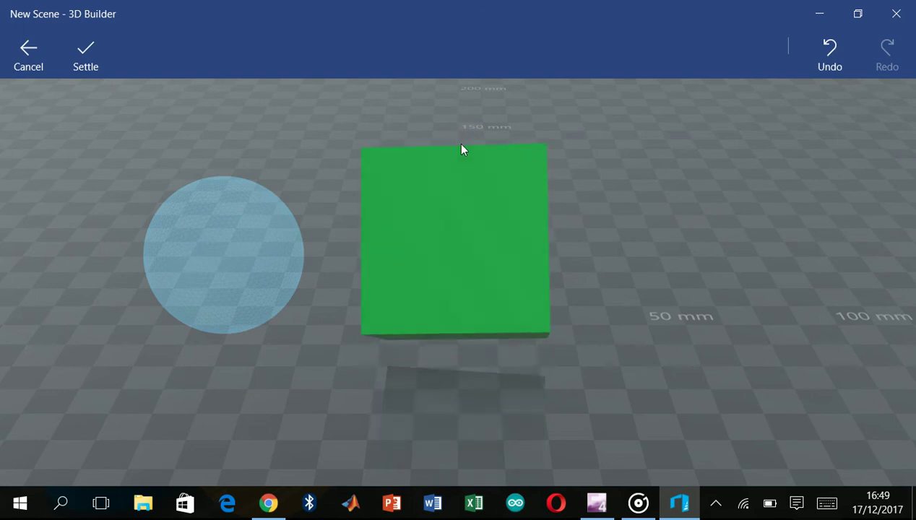
pyautogui.click(463, 125)
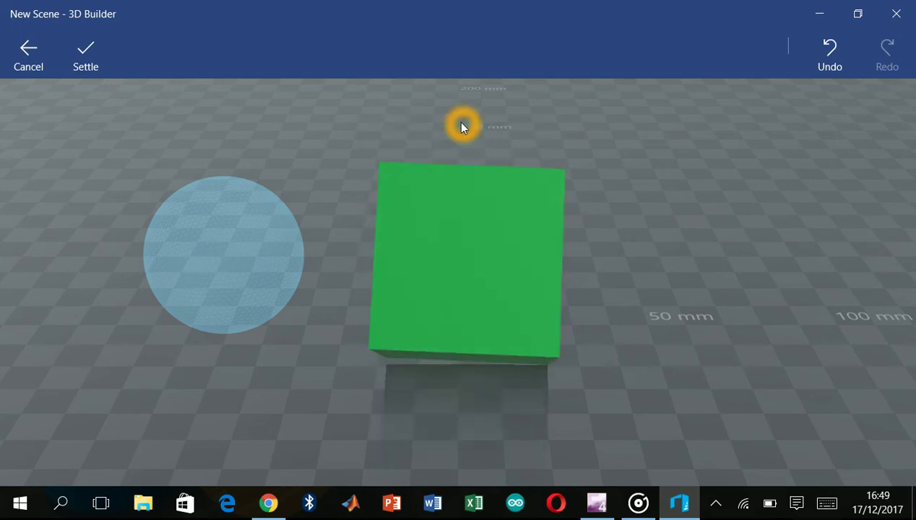
pyautogui.click(495, 291)
pyautogui.click(484, 255)
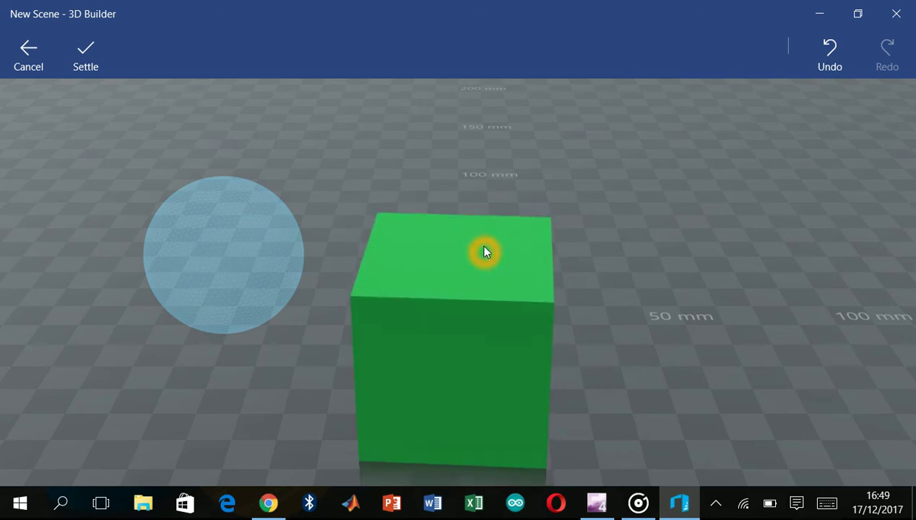
pyautogui.click(426, 116)
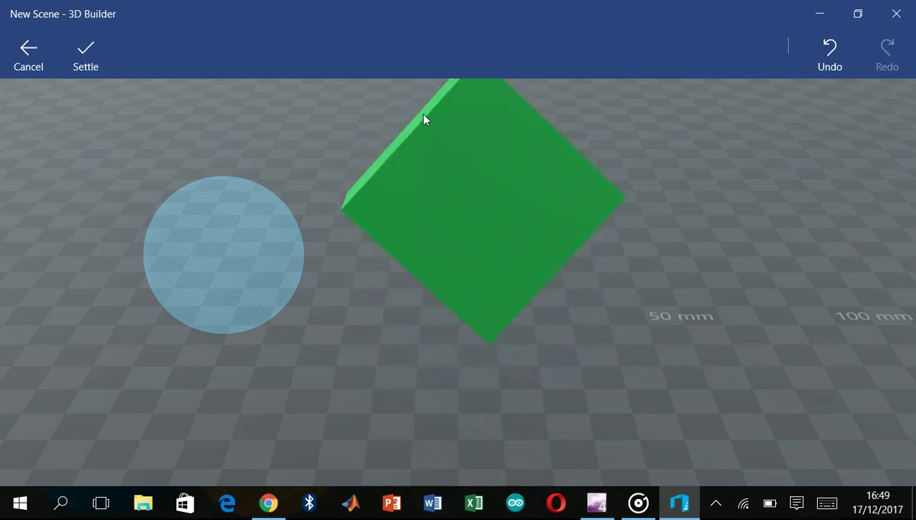
pyautogui.click(437, 129)
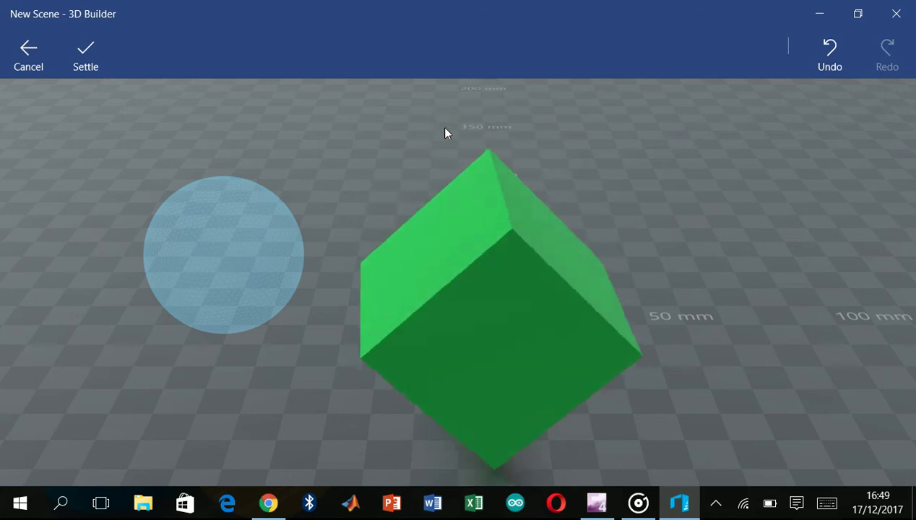
pyautogui.click(440, 127)
pyautogui.click(61, 75)
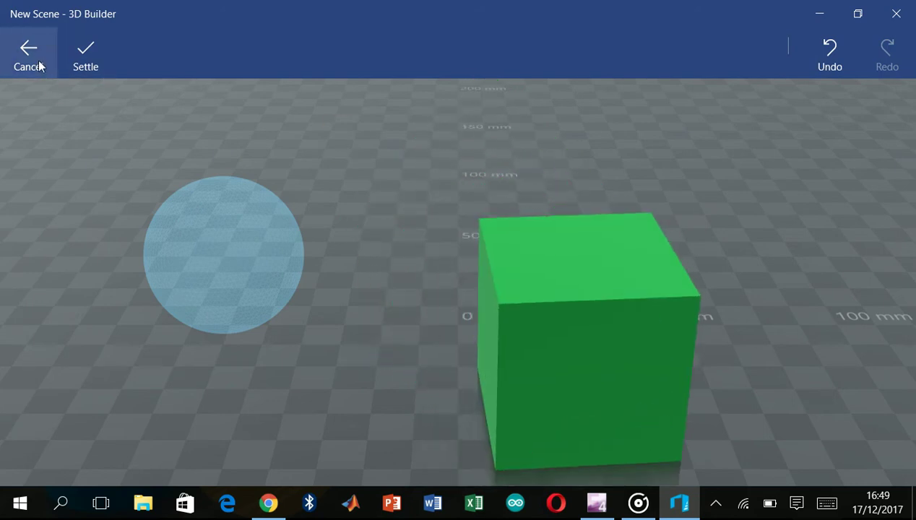
# - Try the Mirror operation on the cube alone
pyautogui.click(342, 261)
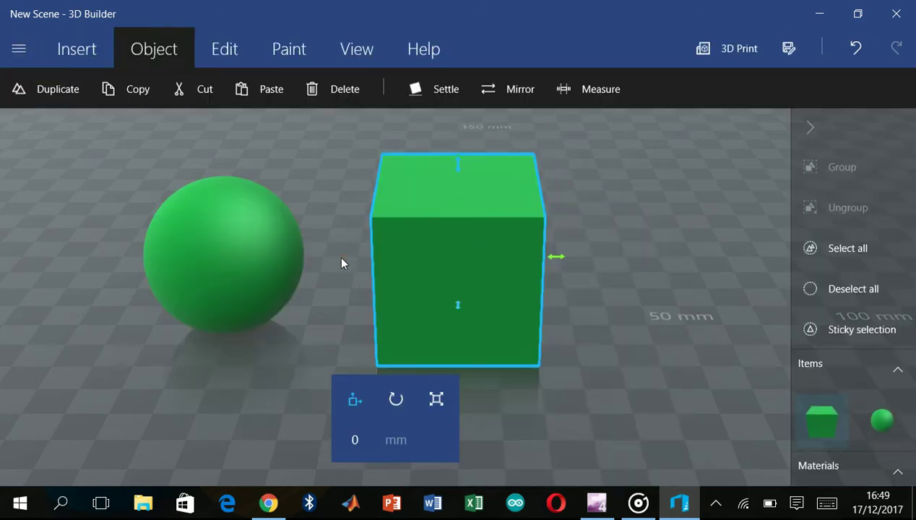
pyautogui.click(508, 101)
pyautogui.click(507, 101)
# - Select the cube and sphere together and mirror them so they swap sides
pyautogui.click(863, 251)
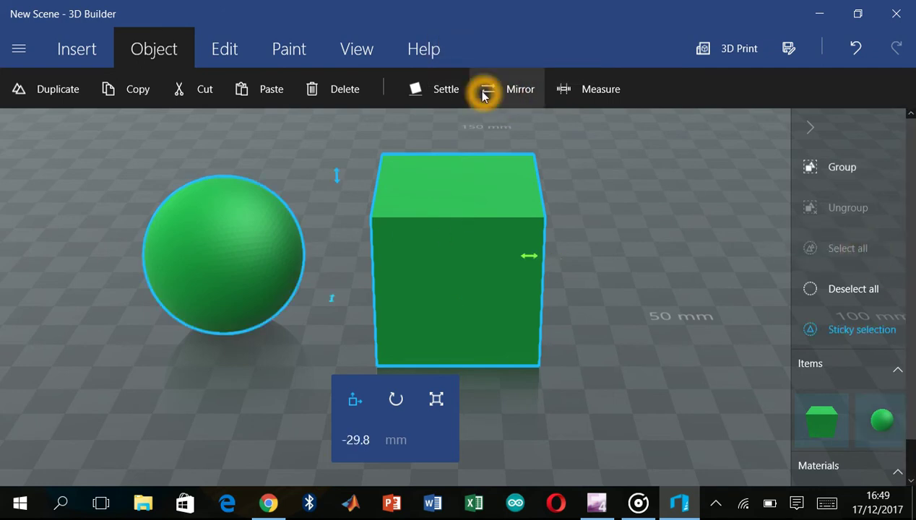
pyautogui.click(452, 92)
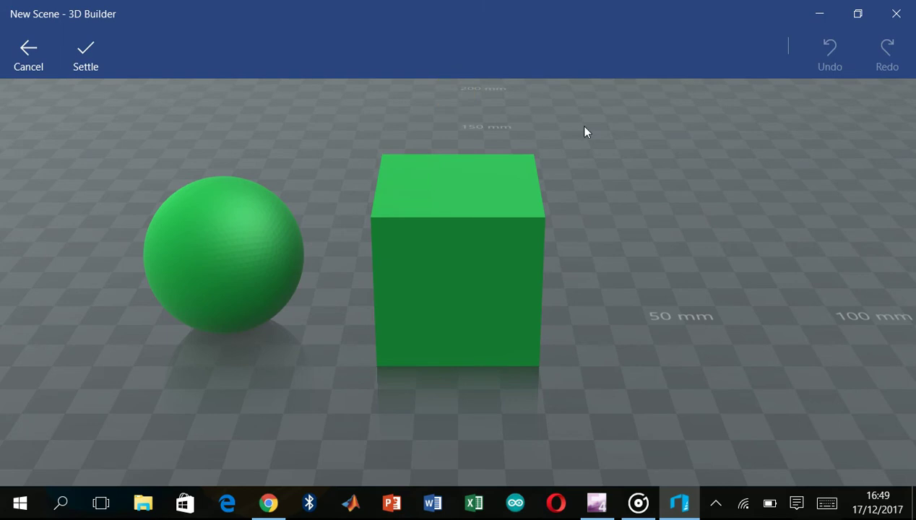
pyautogui.click(31, 57)
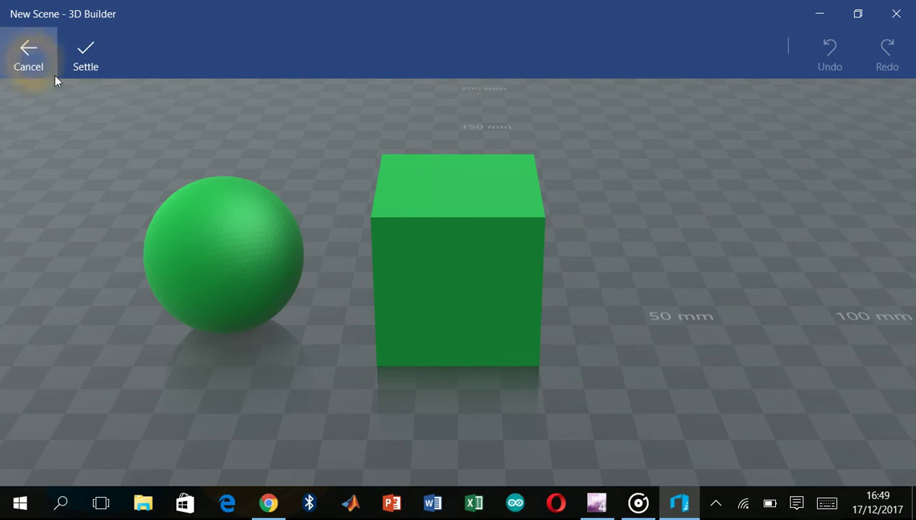
pyautogui.click(510, 91)
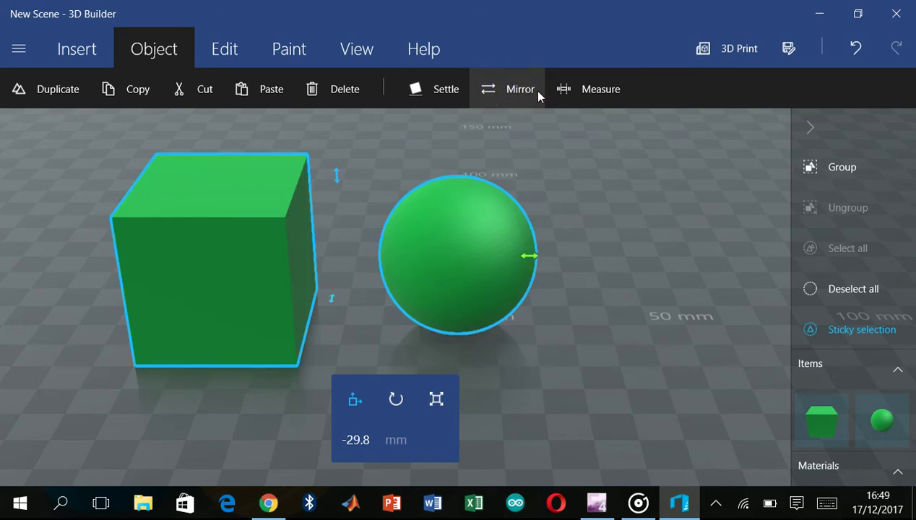
pyautogui.click(494, 246)
pyautogui.click(502, 232)
# - Measure the gap between the cube's side face and the sphere, and close the measurement
pyautogui.click(593, 93)
pyautogui.moveTo(308, 252); pyautogui.dragTo(385, 253)
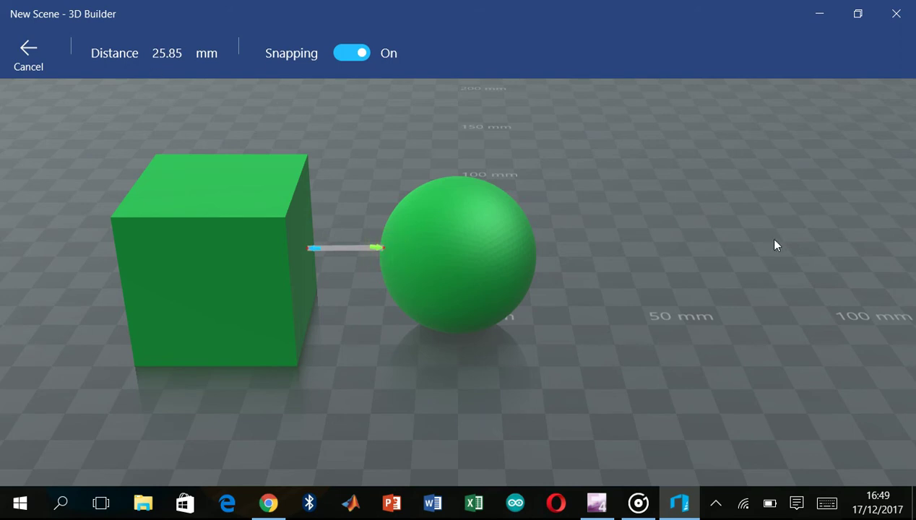
pyautogui.click(486, 140)
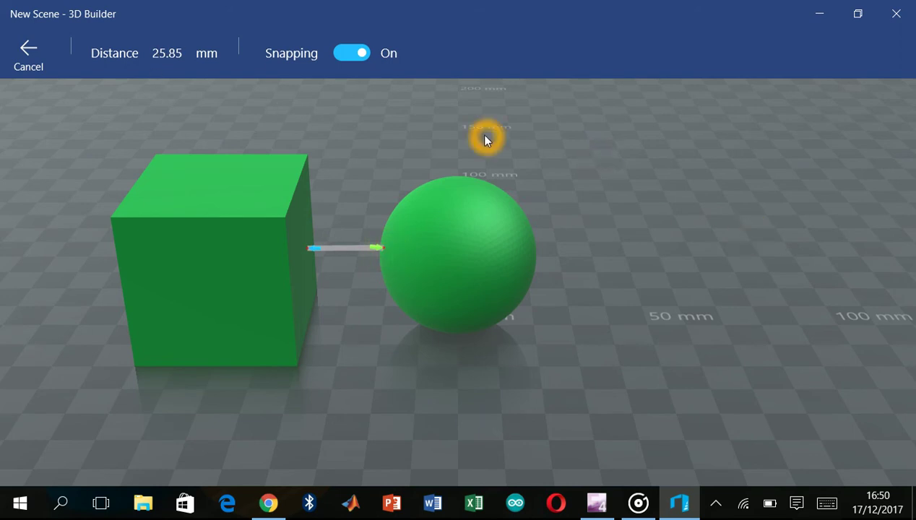
pyautogui.click(405, 123)
pyautogui.click(29, 54)
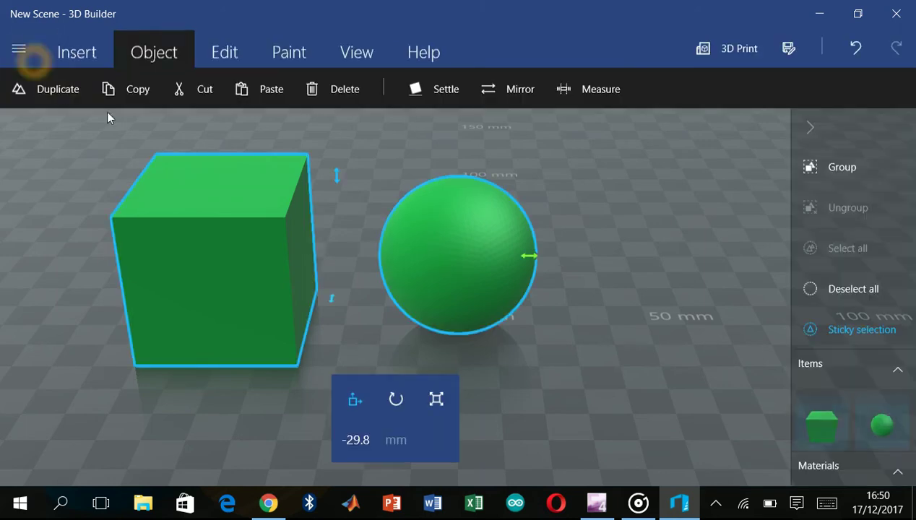
pyautogui.click(340, 140)
pyautogui.click(221, 117)
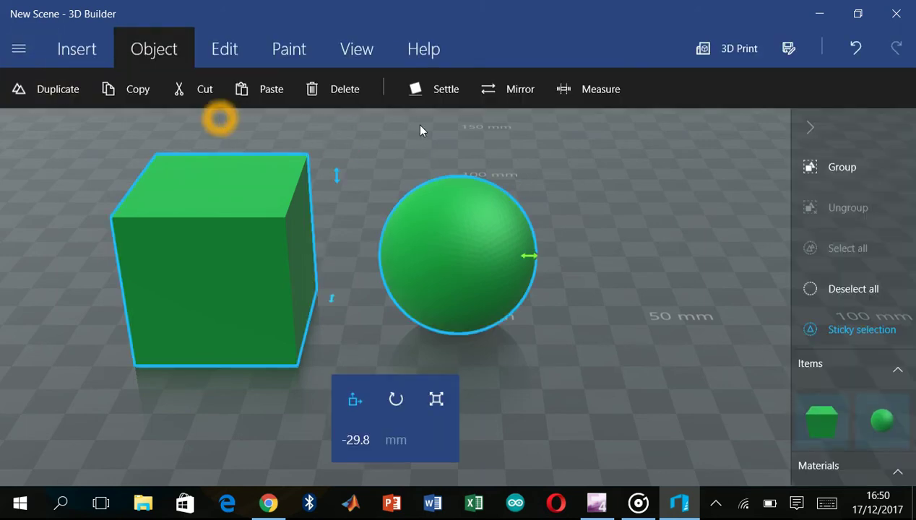
# - Select only the sphere and simplify its mesh repeatedly until it is coarsely faceted
pyautogui.click(236, 46)
pyautogui.click(699, 262)
pyautogui.click(912, 231)
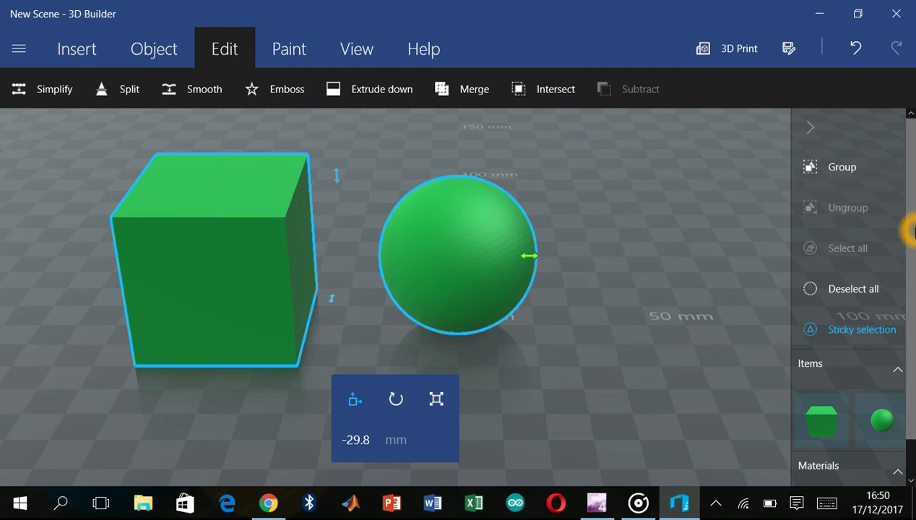
pyautogui.click(437, 235)
pyautogui.click(35, 89)
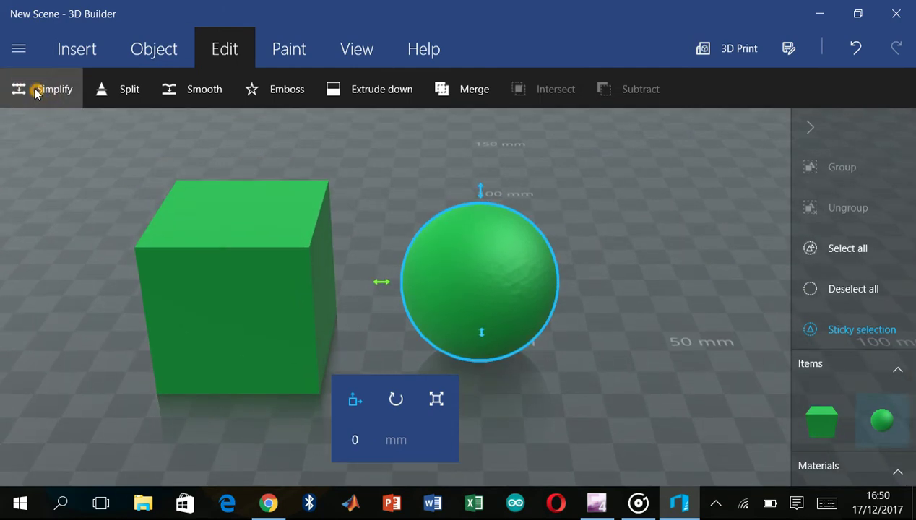
pyautogui.click(35, 91)
pyautogui.click(34, 90)
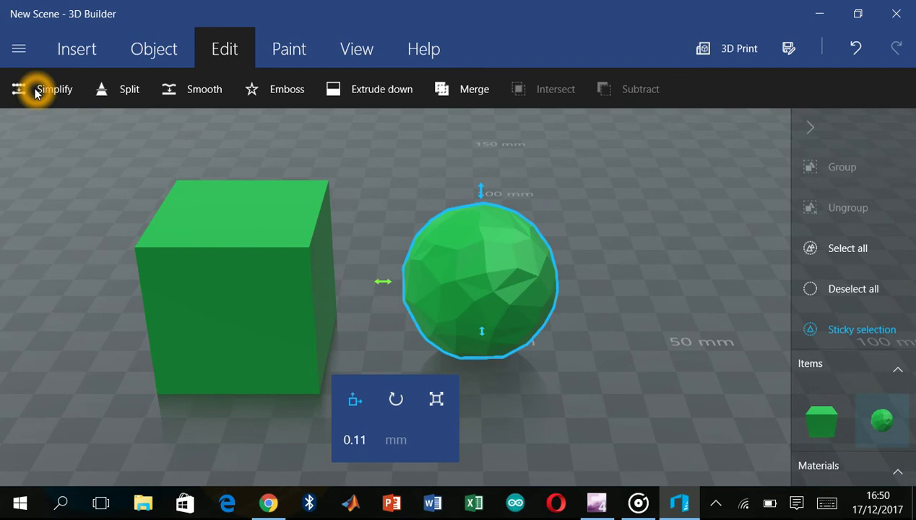
pyautogui.click(135, 135)
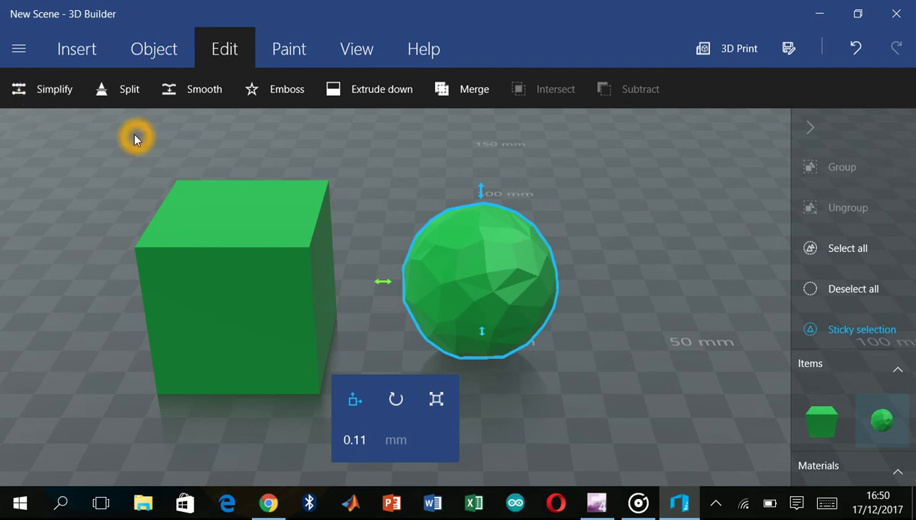
# - Split the faceted sphere with an angled cutting plane, keeping both pieces
pyautogui.click(120, 98)
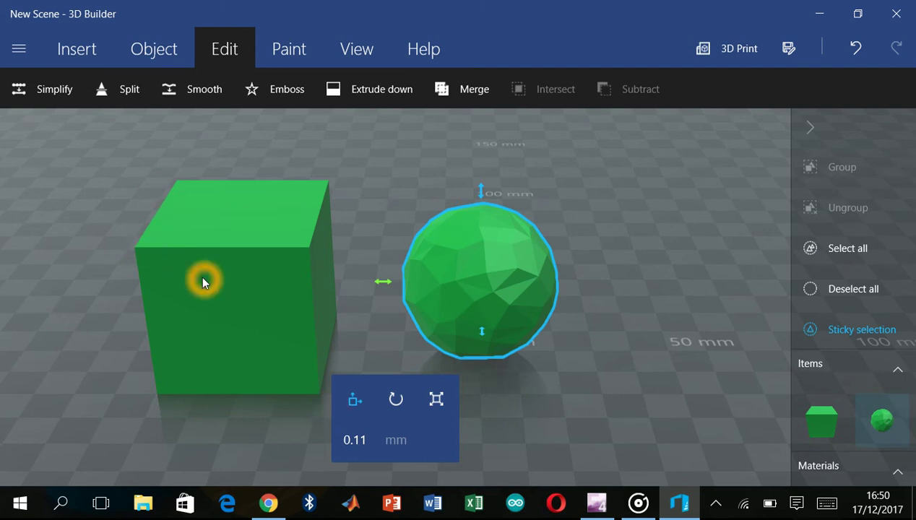
pyautogui.click(106, 94)
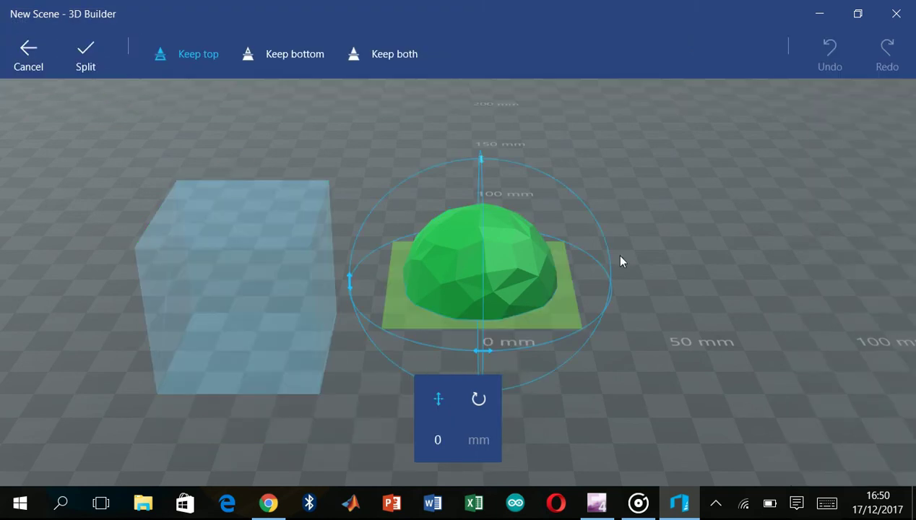
pyautogui.click(512, 313)
pyautogui.click(443, 391)
pyautogui.moveTo(485, 339); pyautogui.dragTo(466, 338)
pyautogui.moveTo(342, 299)
pyautogui.mouseDown()
pyautogui.moveTo(348, 260)
pyautogui.moveTo(346, 289)
pyautogui.mouseUp()
pyautogui.click(436, 401)
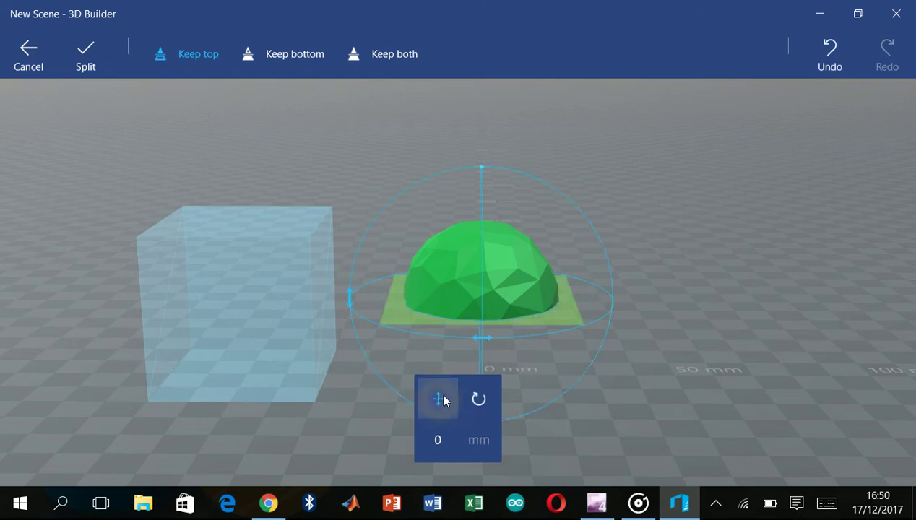
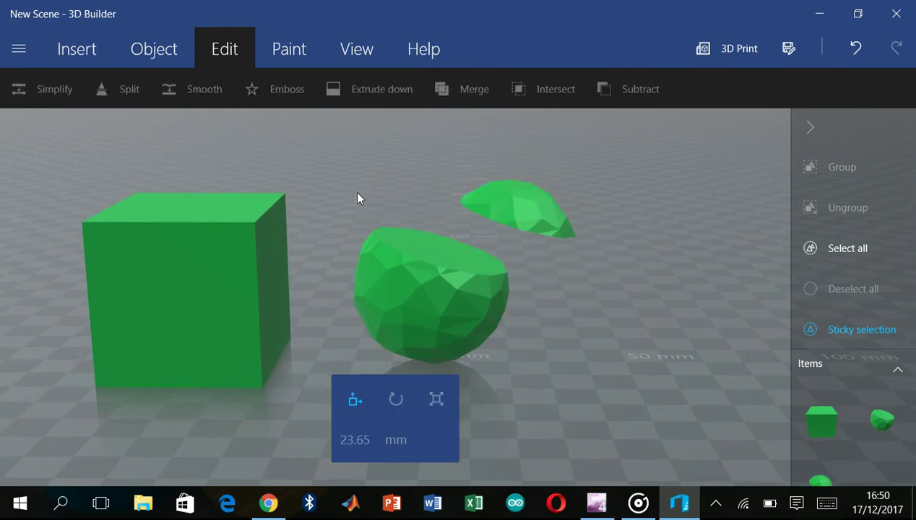
# - Select all the objects and smooth them with the smoothness raised to about the maximum
pyautogui.click(409, 306)
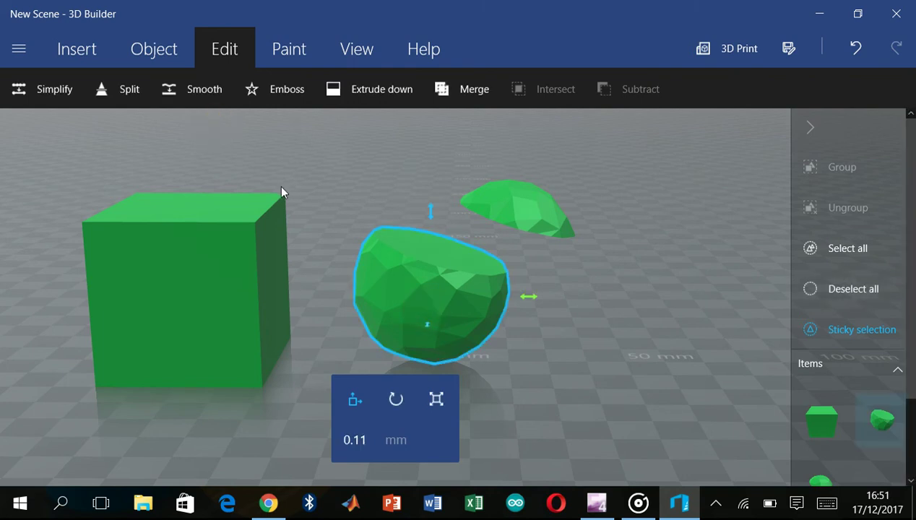
pyautogui.click(831, 245)
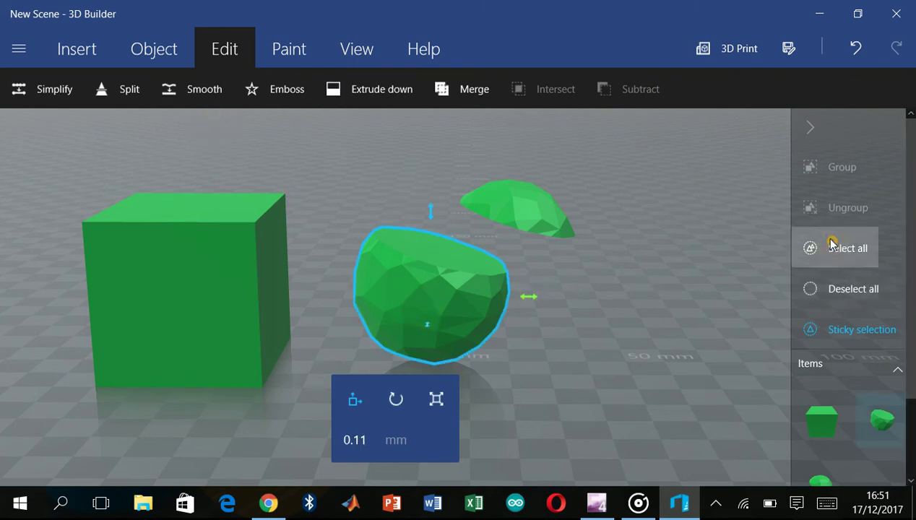
pyautogui.click(194, 96)
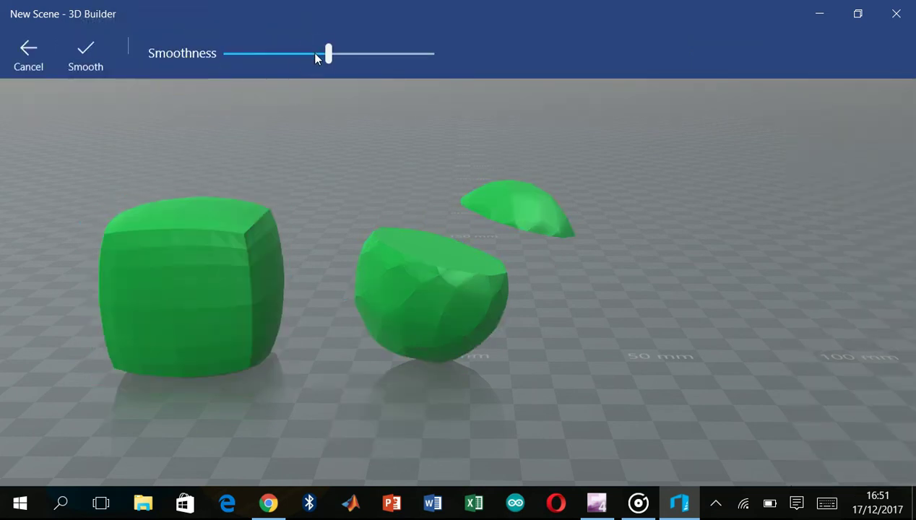
pyautogui.moveTo(325, 62); pyautogui.dragTo(431, 58)
pyautogui.click(110, 65)
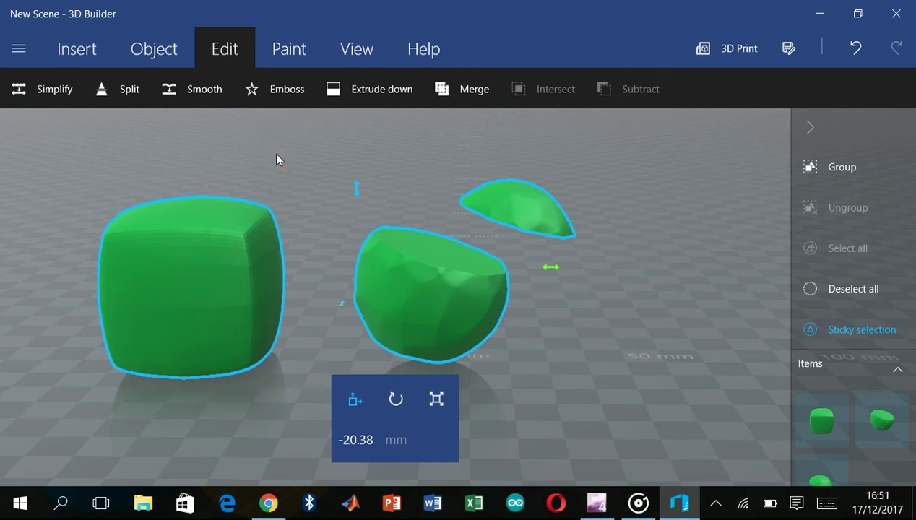
# - Emboss the word "text" on the lower piece of the split sphere
pyautogui.click(279, 88)
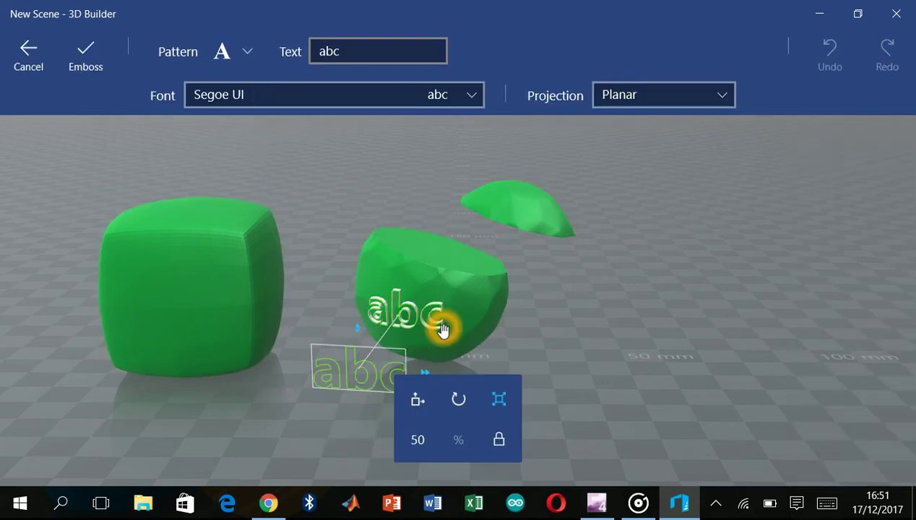
pyautogui.click(359, 54)
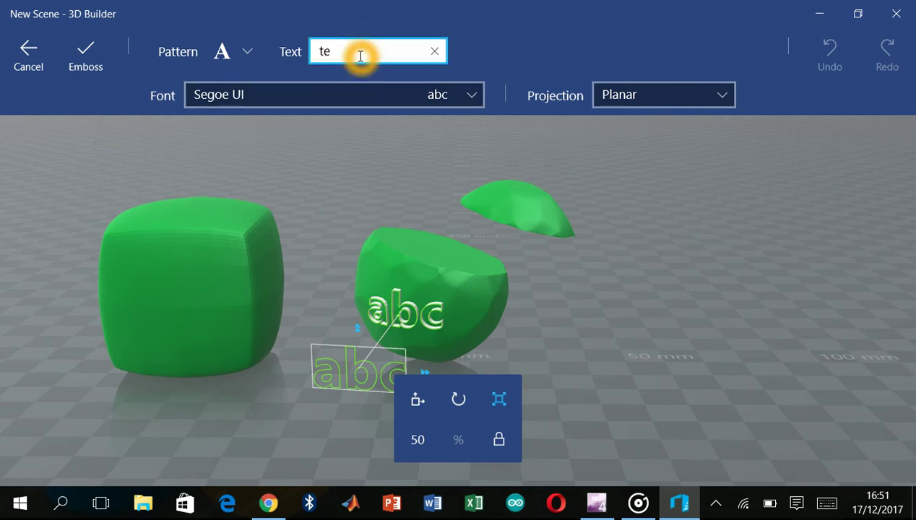
pyautogui.write('text')
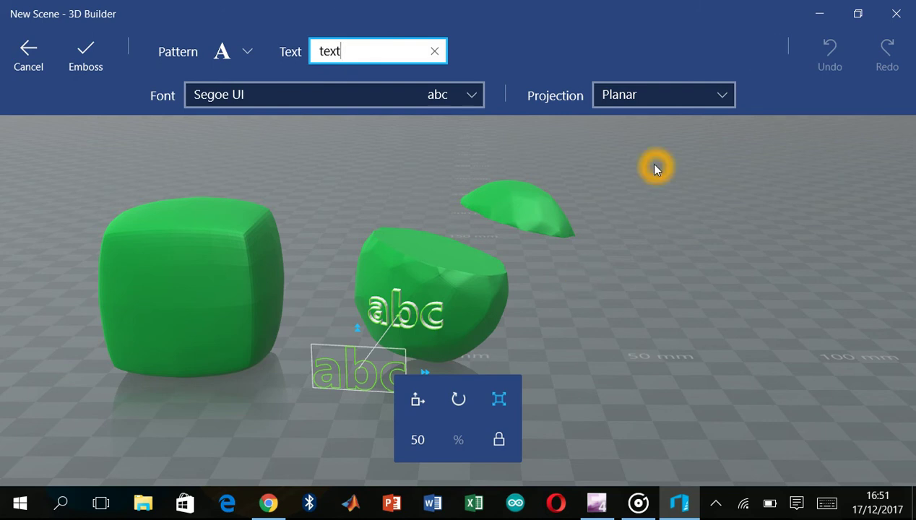
pyautogui.click(99, 49)
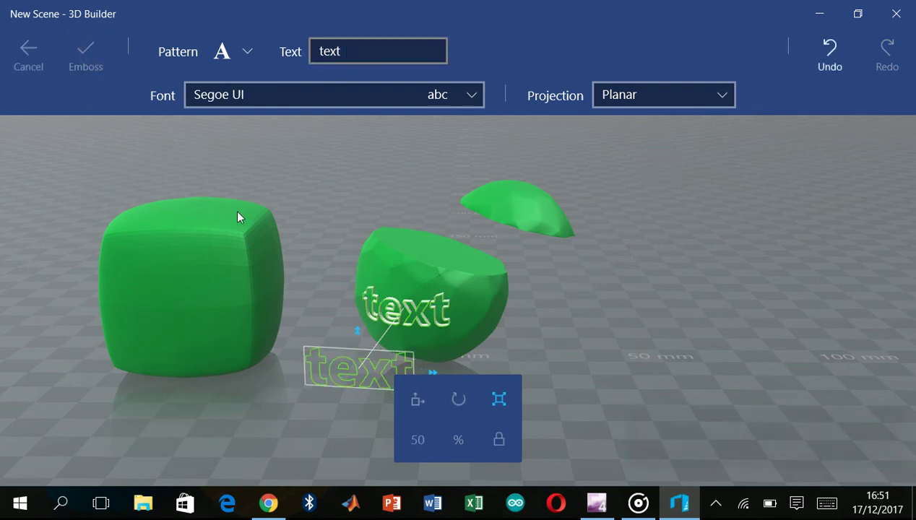
# - Deselect the rounded cube and emboss the word "text" on the upper piece of the split sphere
pyautogui.click(181, 281)
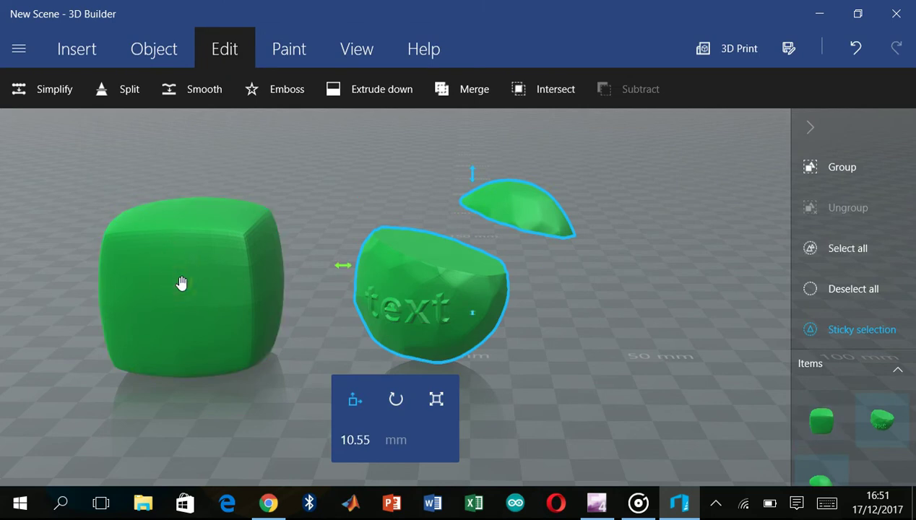
pyautogui.click(275, 89)
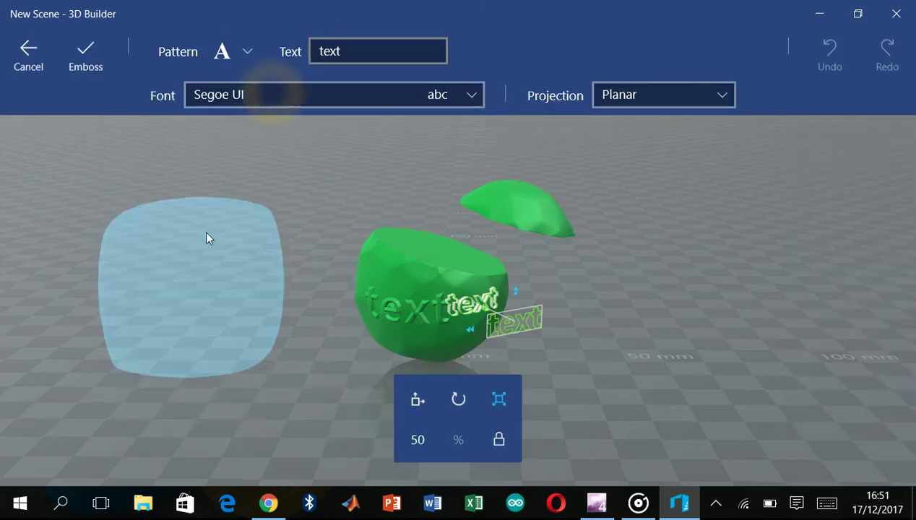
pyautogui.moveTo(483, 308); pyautogui.dragTo(174, 306)
pyautogui.moveTo(428, 321); pyautogui.dragTo(502, 206)
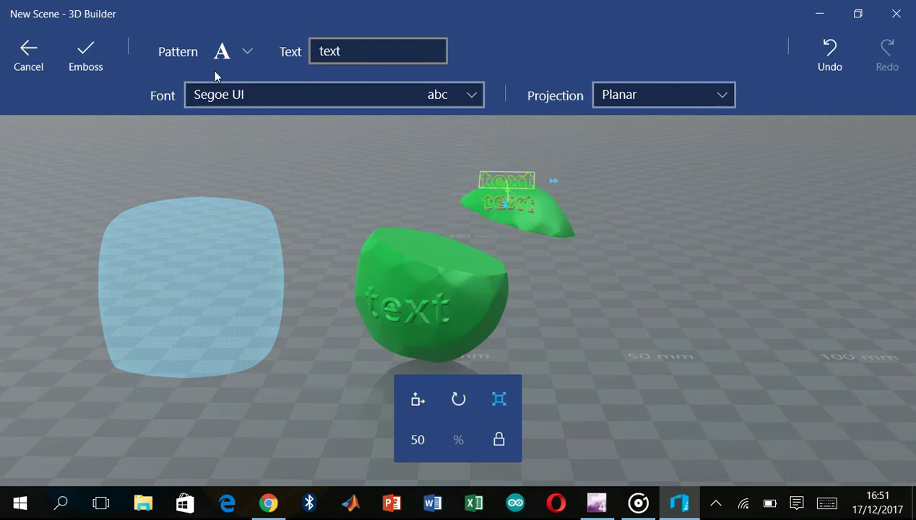
pyautogui.click(96, 63)
pyautogui.click(230, 104)
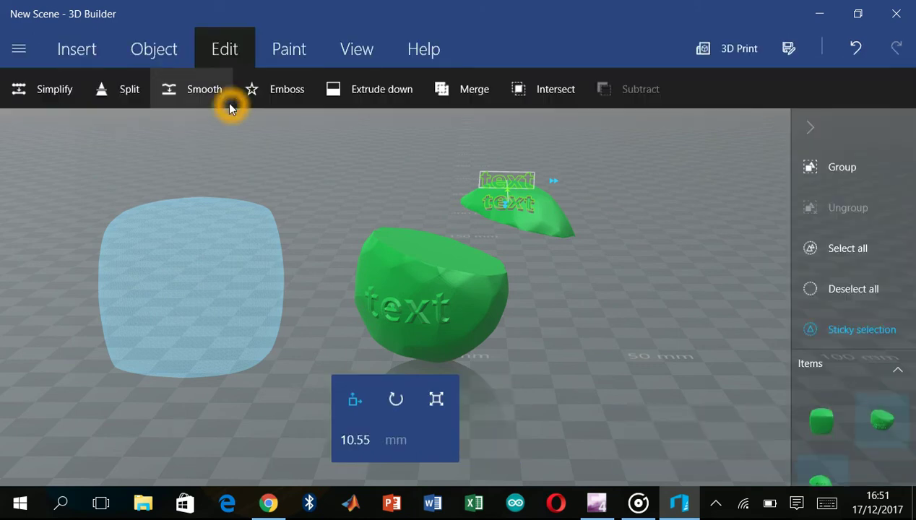
pyautogui.click(388, 229)
pyautogui.click(367, 130)
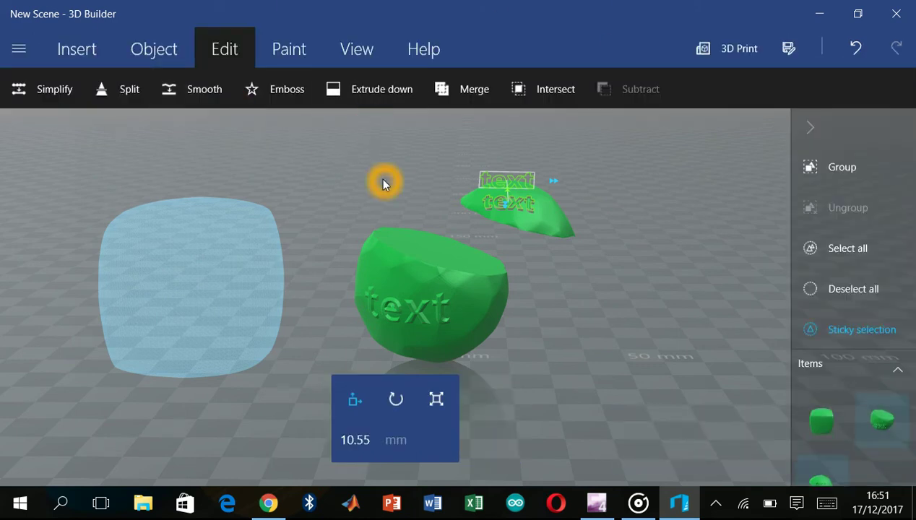
# - Select all the objects and apply Extrude down with the plane lowered to about 21.22 mm, beneath the objects
pyautogui.click(847, 250)
pyautogui.click(377, 90)
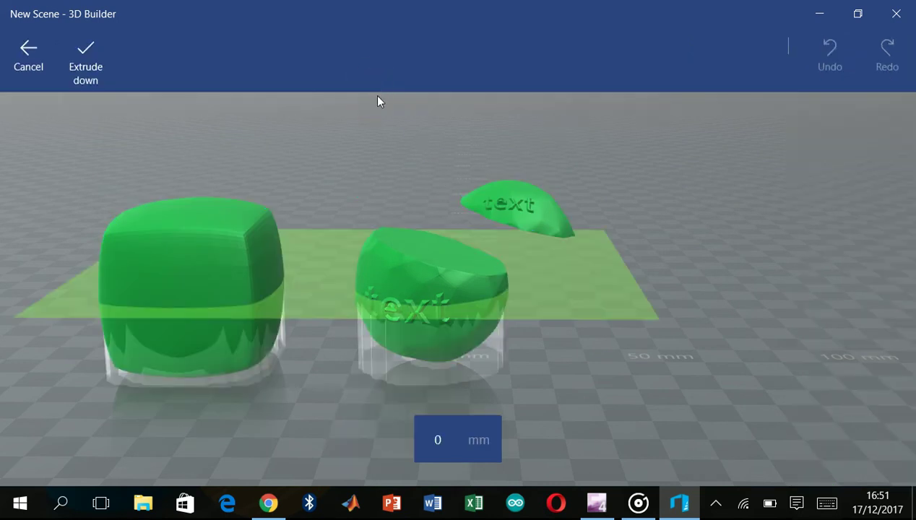
pyautogui.moveTo(350, 323); pyautogui.dragTo(352, 393)
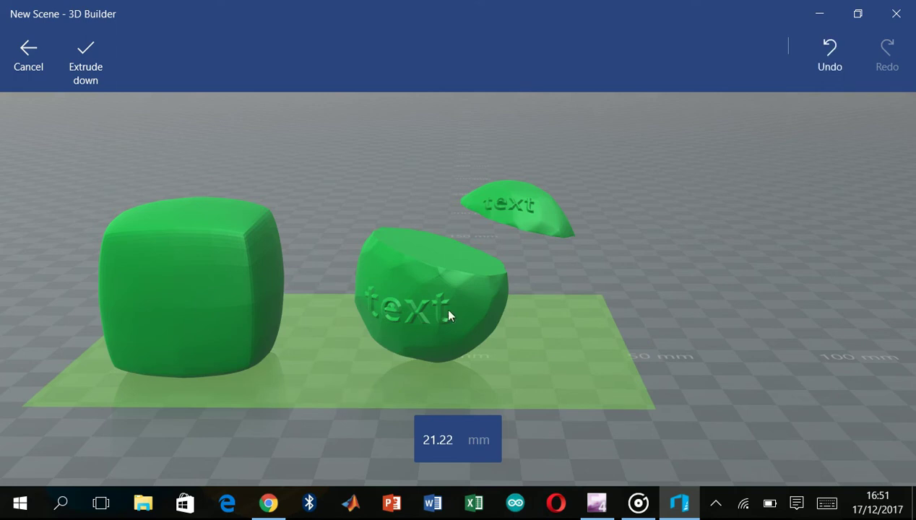
pyautogui.click(114, 77)
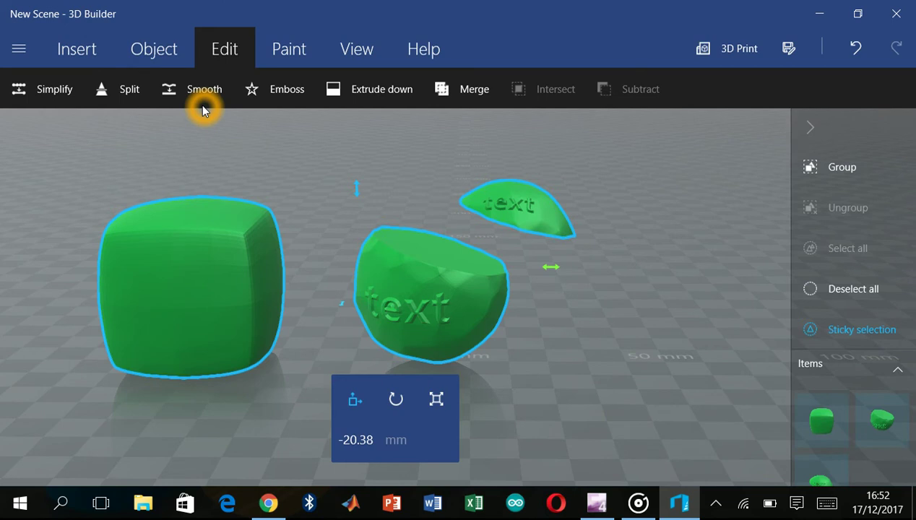
# - Move the lower piece of the split sphere into the rounded cube so it protrudes from the cube's front
pyautogui.click(175, 311)
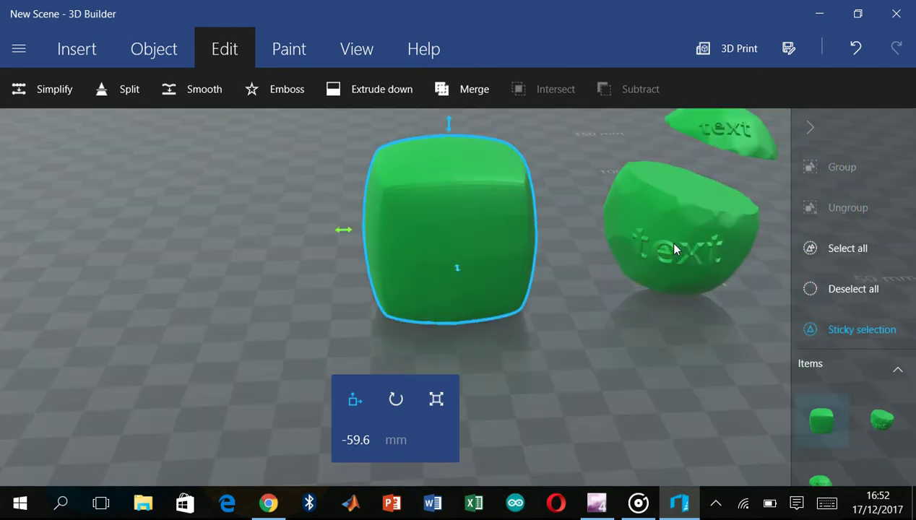
pyautogui.click(667, 241)
pyautogui.moveTo(446, 256); pyautogui.dragTo(184, 288)
pyautogui.click(381, 287)
# - Move the upper piece of the split sphere into the rounded cube, with its text protruding above the lower piece
pyautogui.click(538, 147)
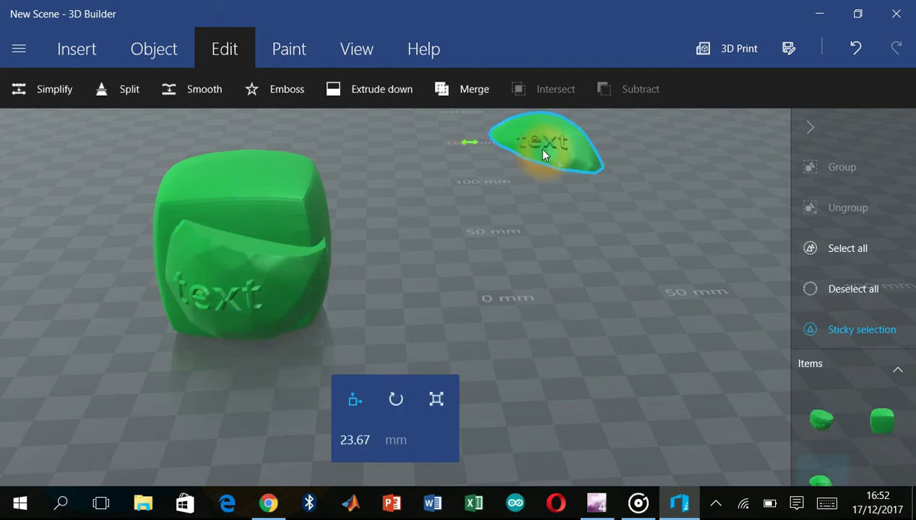
pyautogui.moveTo(538, 147); pyautogui.dragTo(229, 199)
pyautogui.moveTo(252, 136); pyautogui.dragTo(254, 118)
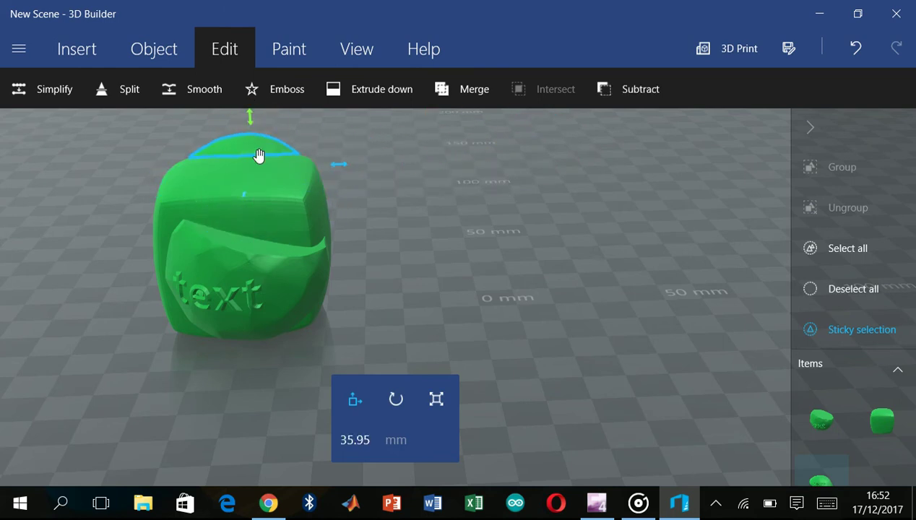
pyautogui.moveTo(246, 199); pyautogui.dragTo(233, 229)
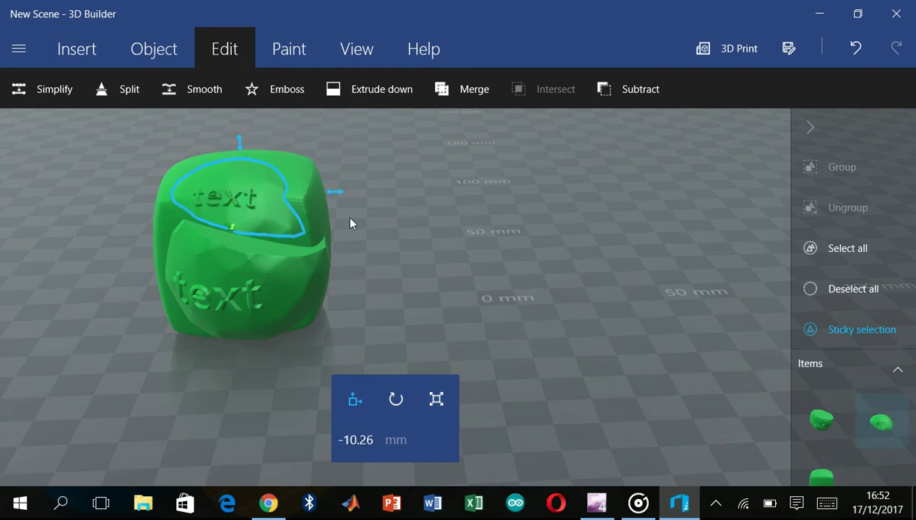
# - Merge all the overlapping objects into one and reposition the merged object on the floor
pyautogui.click(846, 253)
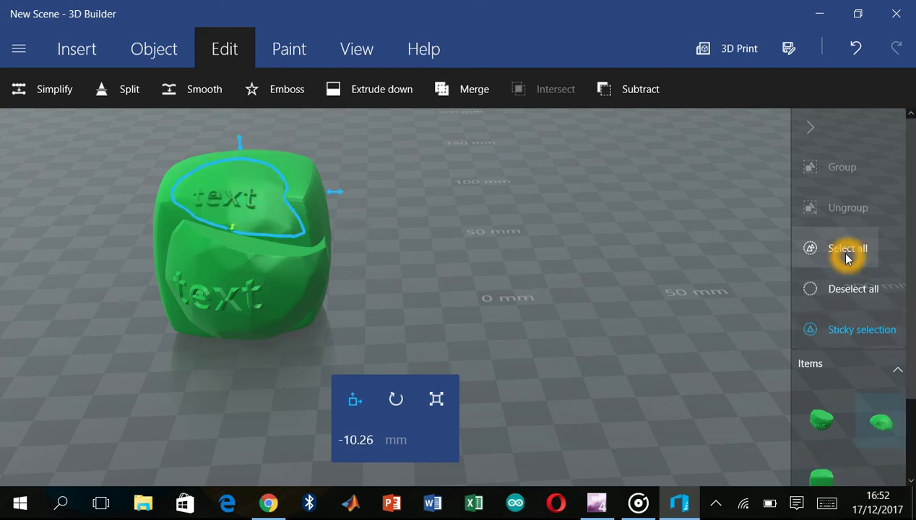
pyautogui.click(467, 95)
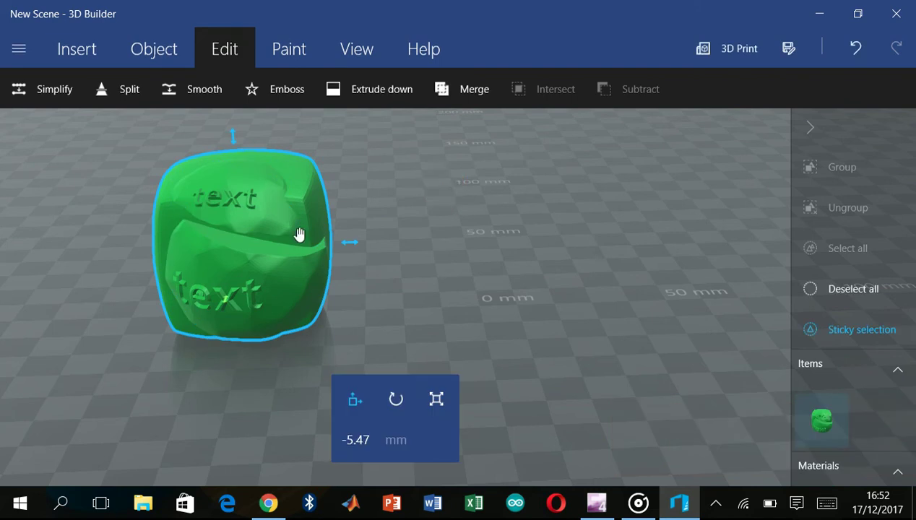
pyautogui.moveTo(250, 230); pyautogui.dragTo(329, 249)
pyautogui.click(577, 243)
pyautogui.click(390, 260)
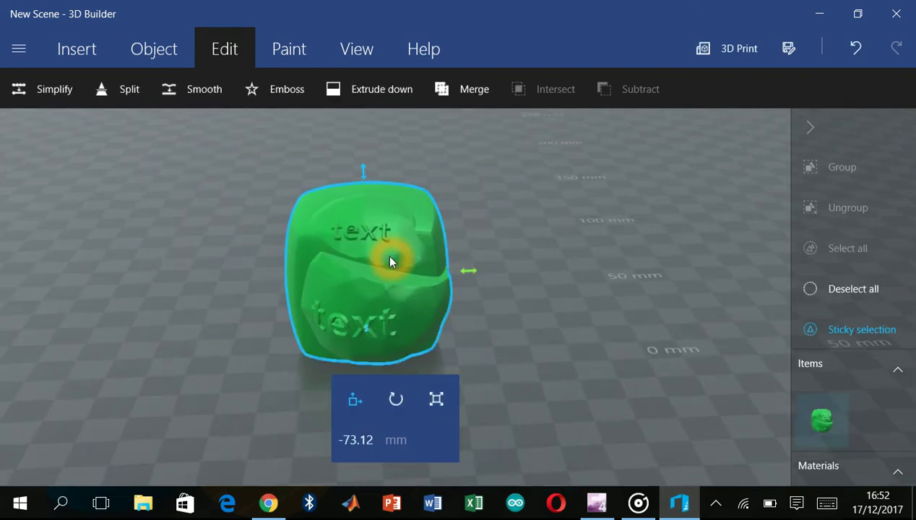
pyautogui.moveTo(348, 264); pyautogui.dragTo(280, 260)
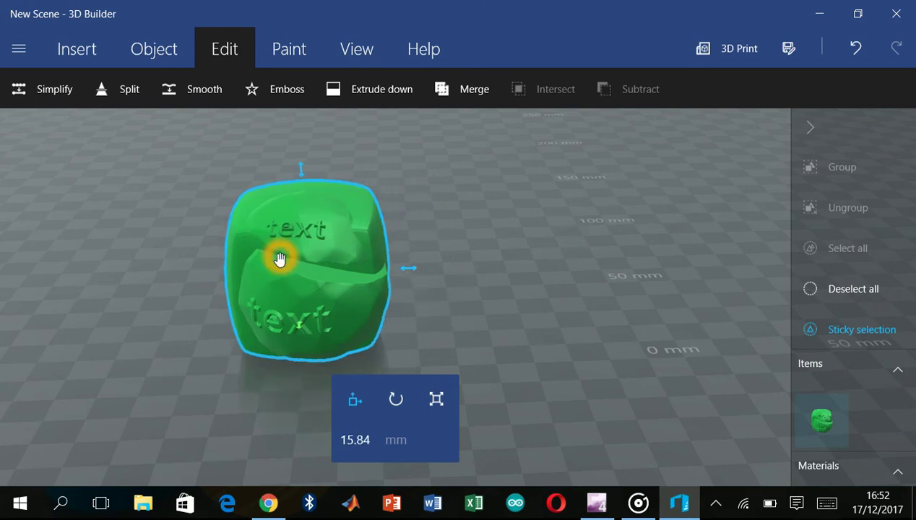
pyautogui.click(639, 249)
pyautogui.click(321, 259)
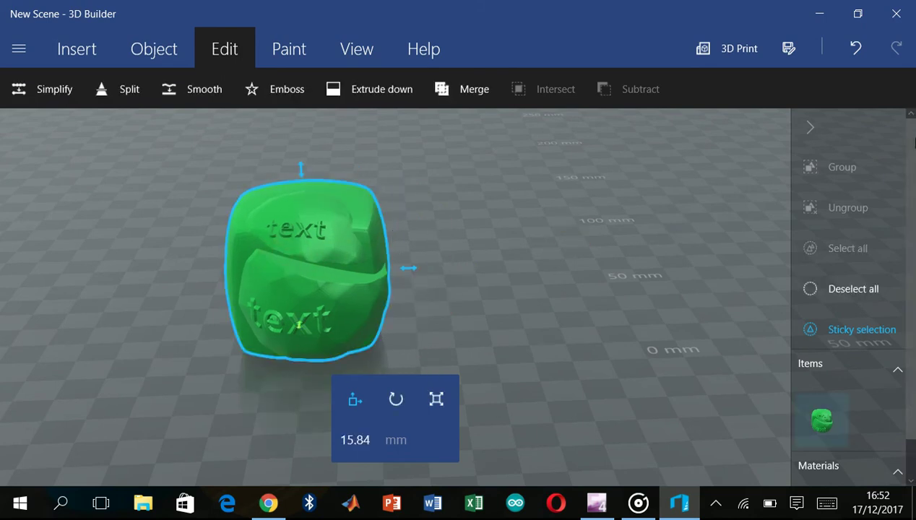
# - Insert a cube and move it so it overlaps the right side of the merged object
pyautogui.click(85, 58)
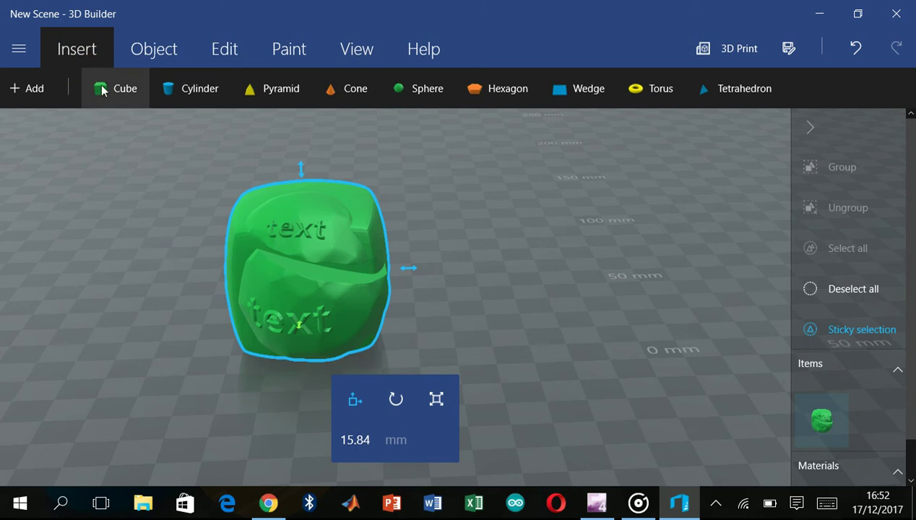
pyautogui.click(106, 90)
pyautogui.moveTo(123, 227); pyautogui.dragTo(170, 252)
pyautogui.click(92, 241)
pyautogui.click(485, 249)
pyautogui.moveTo(485, 249); pyautogui.dragTo(185, 249)
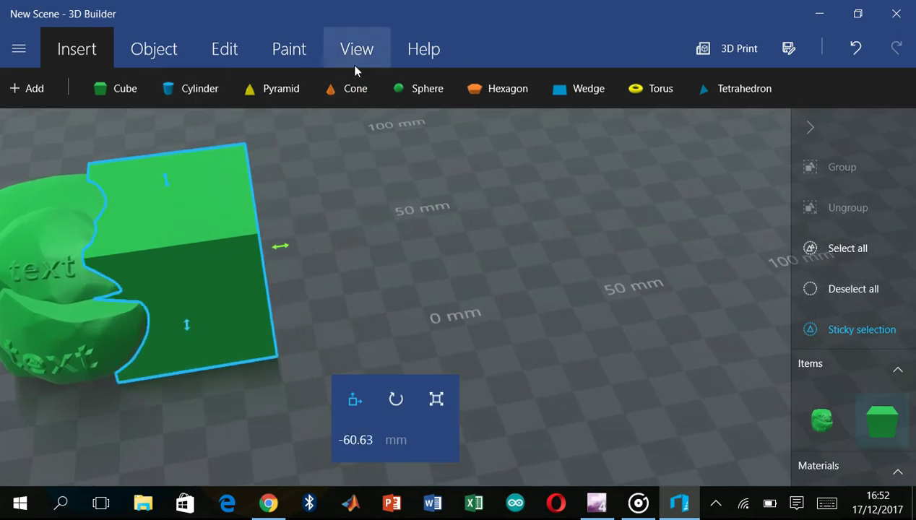
# - Try subtracting the cube from the merged object, and undo the subtraction
pyautogui.click(239, 53)
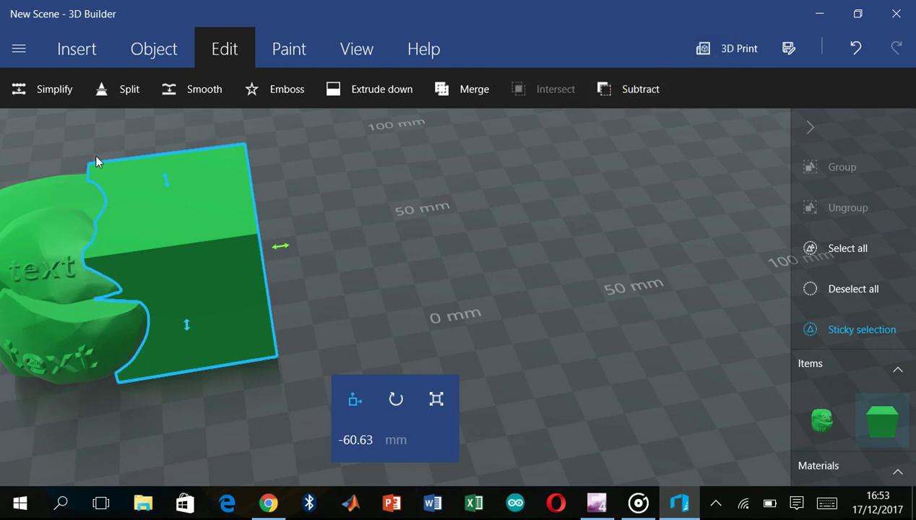
pyautogui.click(626, 89)
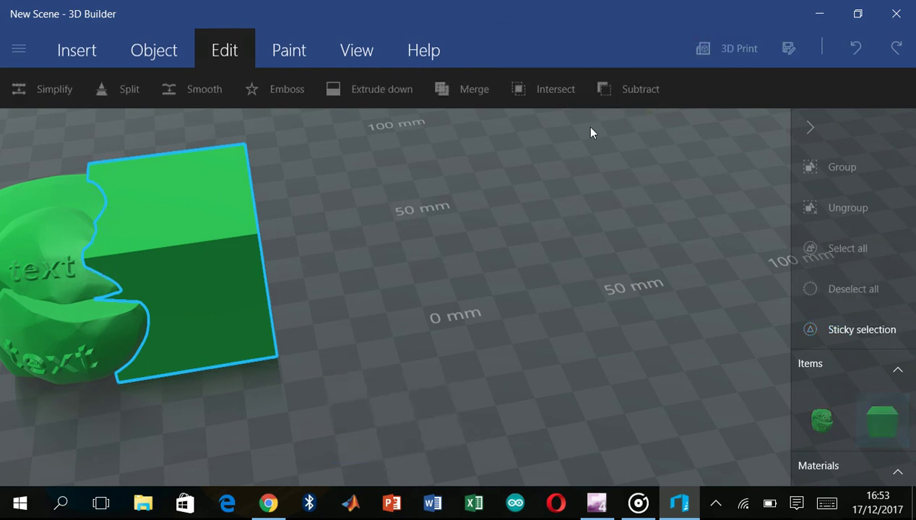
pyautogui.click(486, 246)
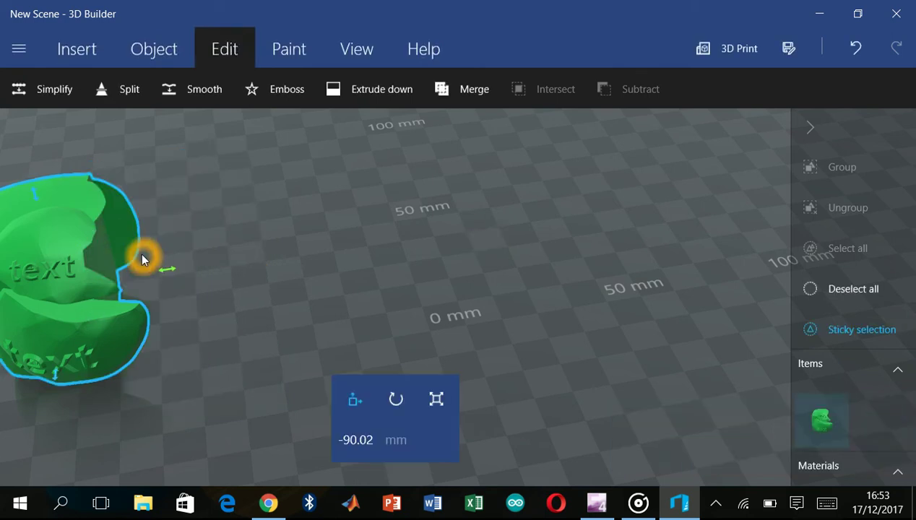
pyautogui.hotkey('ctrl', 'z')
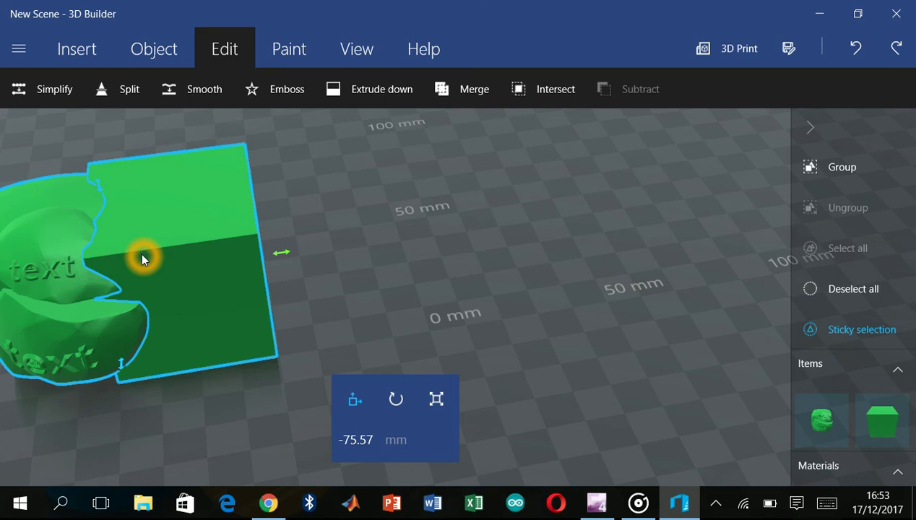
# - Try intersecting the cube with the merged object, and undo the intersection
pyautogui.click(555, 103)
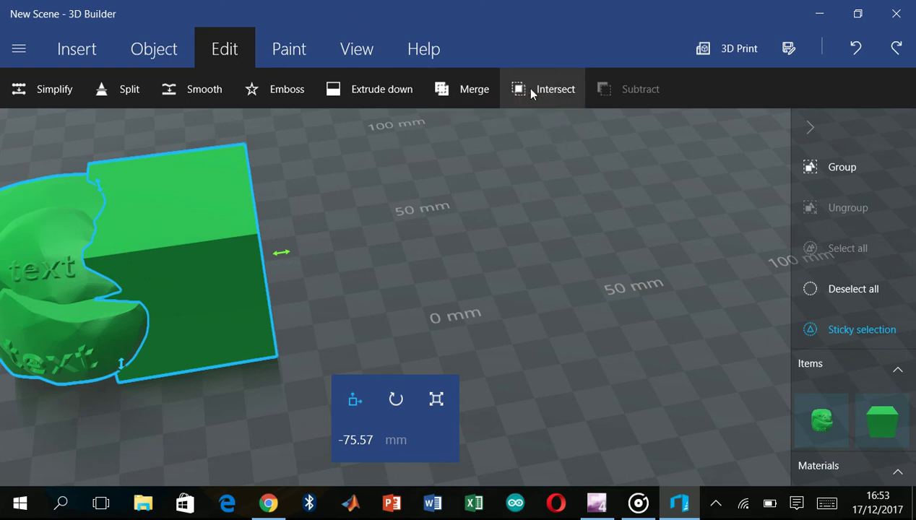
pyautogui.click(530, 91)
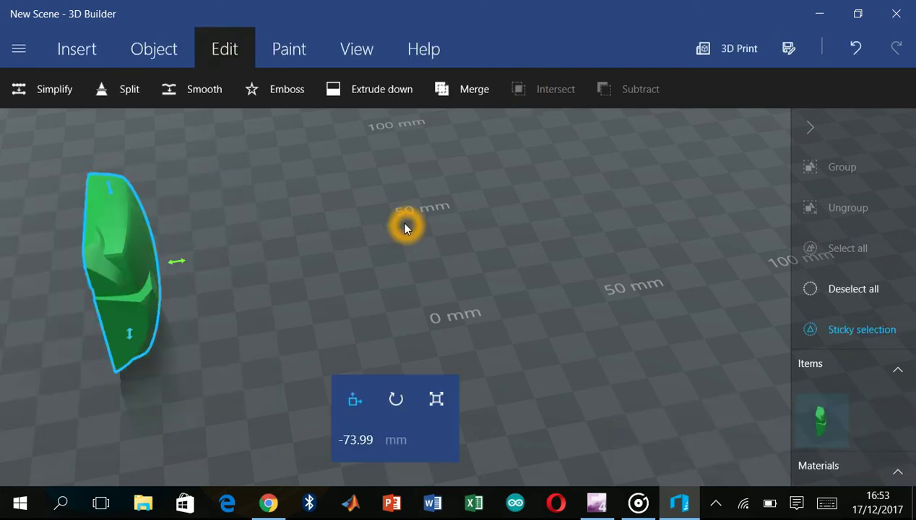
pyautogui.hotkey('ctrl', 'z')
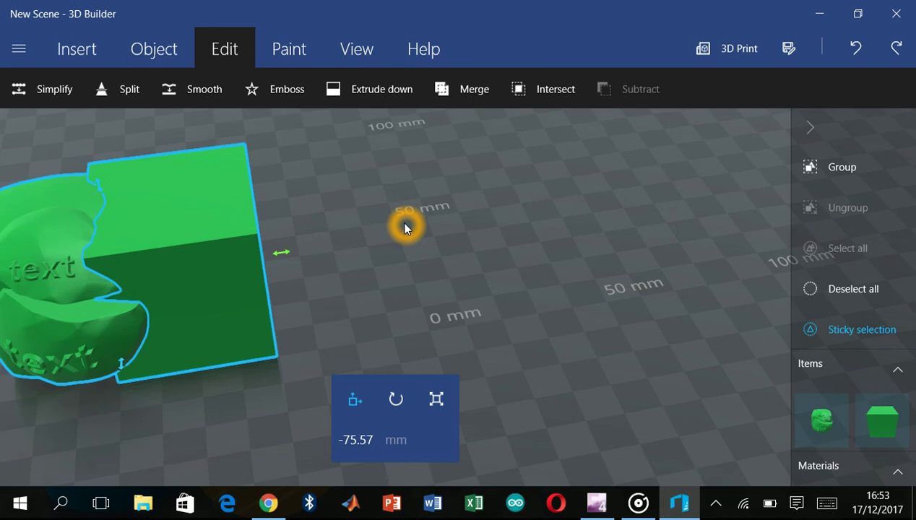
# - Select only the cube and move it clear of the merged object to its right
pyautogui.click(227, 263)
pyautogui.moveTo(214, 257); pyautogui.dragTo(188, 228, button='right')
pyautogui.moveTo(188, 227); pyautogui.dragTo(661, 245)
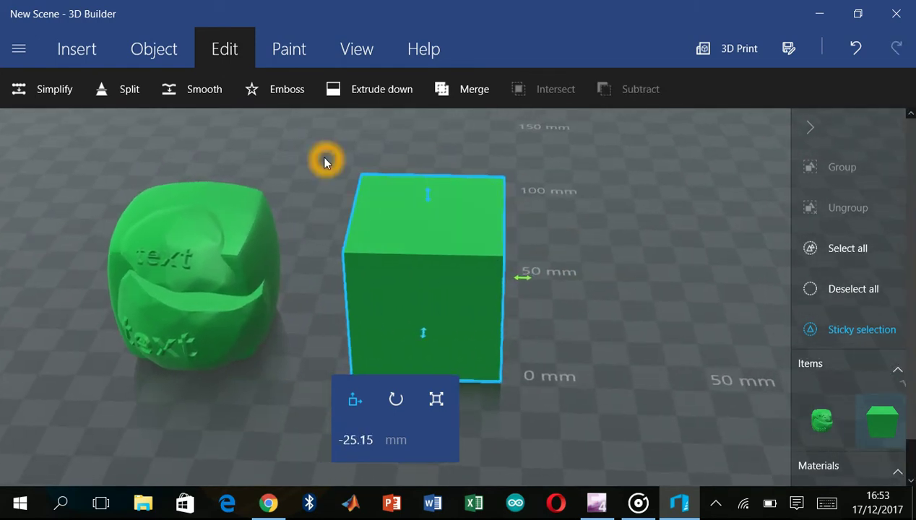
# - Paint the whole cube with the standard dark red colour
pyautogui.click(295, 59)
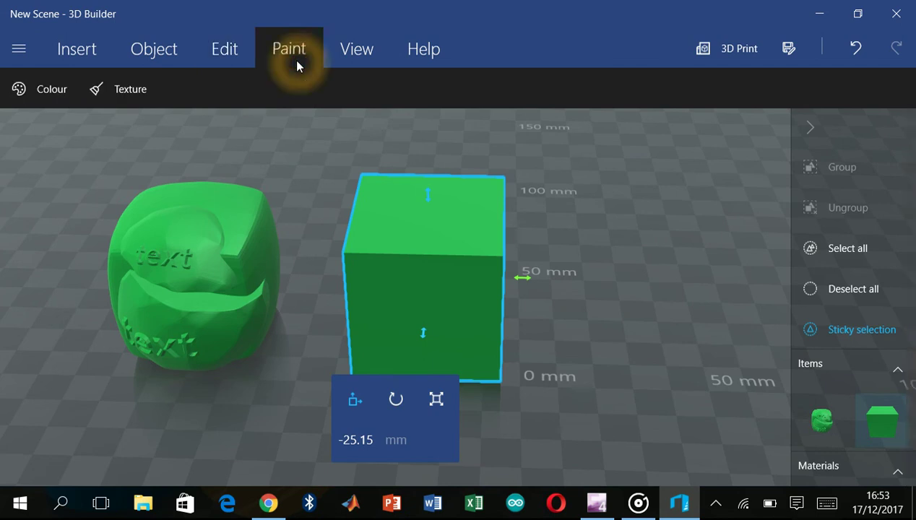
pyautogui.click(30, 91)
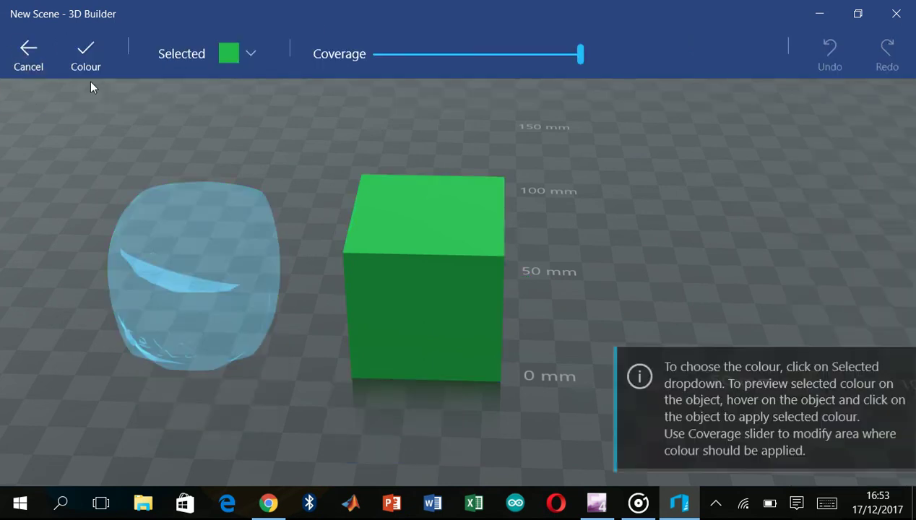
pyautogui.click(250, 61)
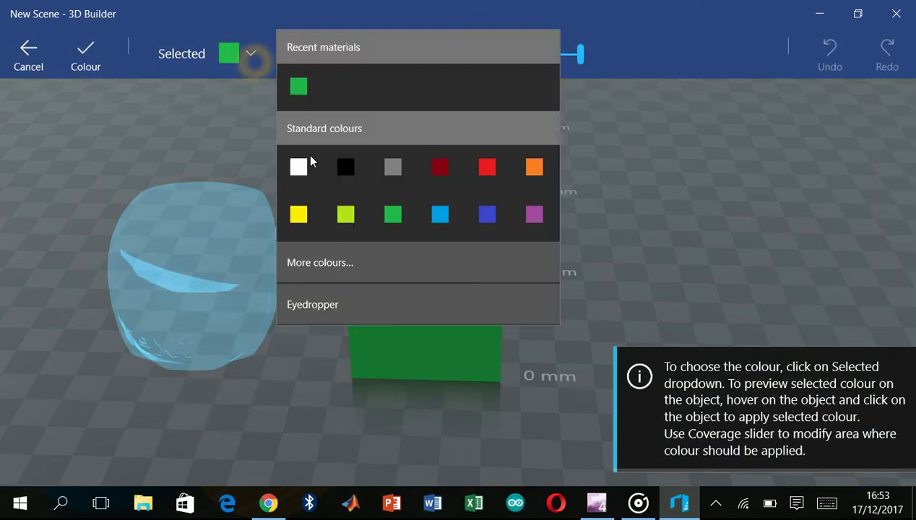
pyautogui.click(446, 165)
pyautogui.click(417, 245)
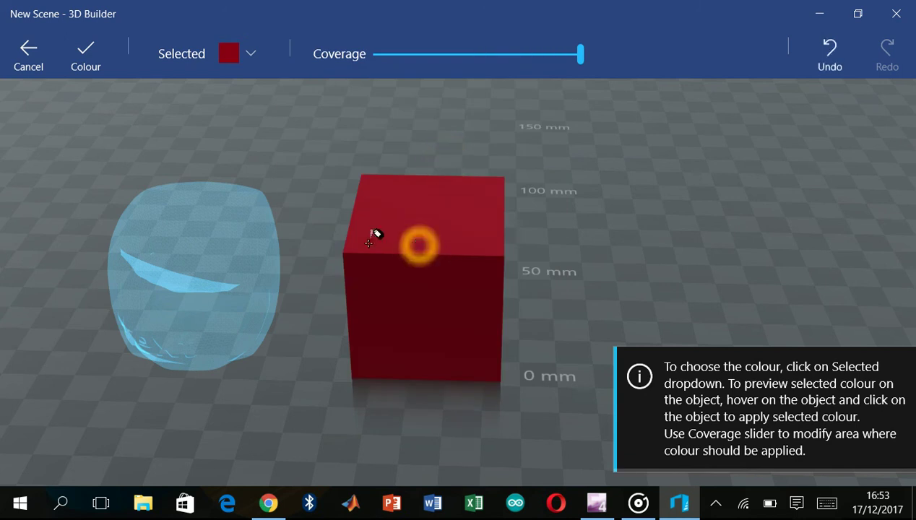
pyautogui.click(81, 65)
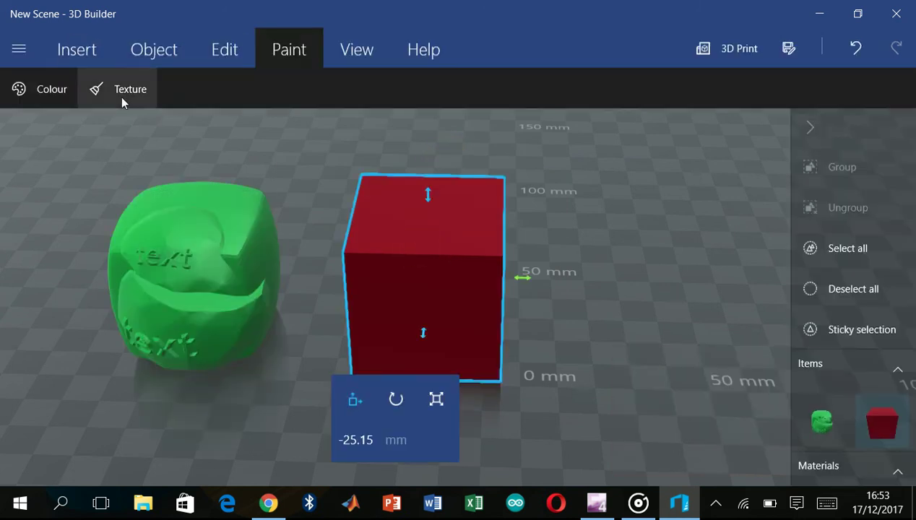
# - Apply the white heart texture to the top face of the cube
pyautogui.click(120, 89)
pyautogui.click(252, 55)
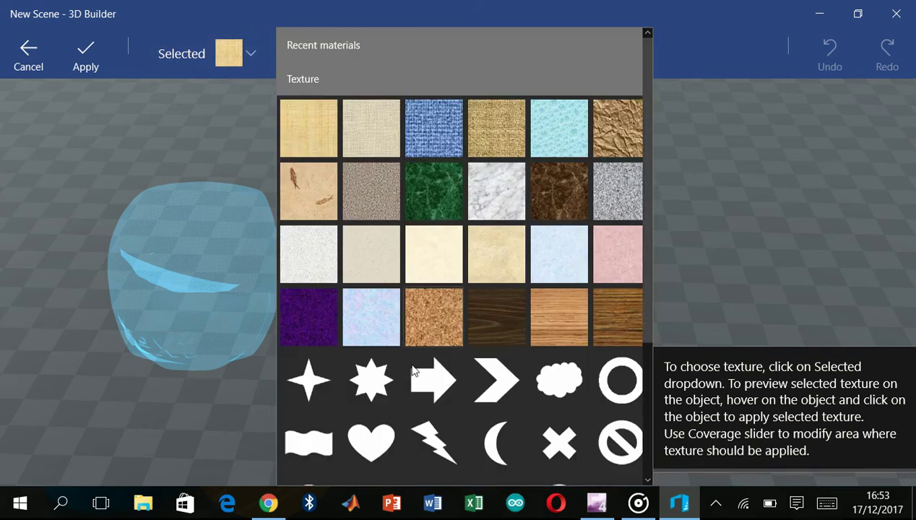
pyautogui.click(376, 444)
pyautogui.click(431, 226)
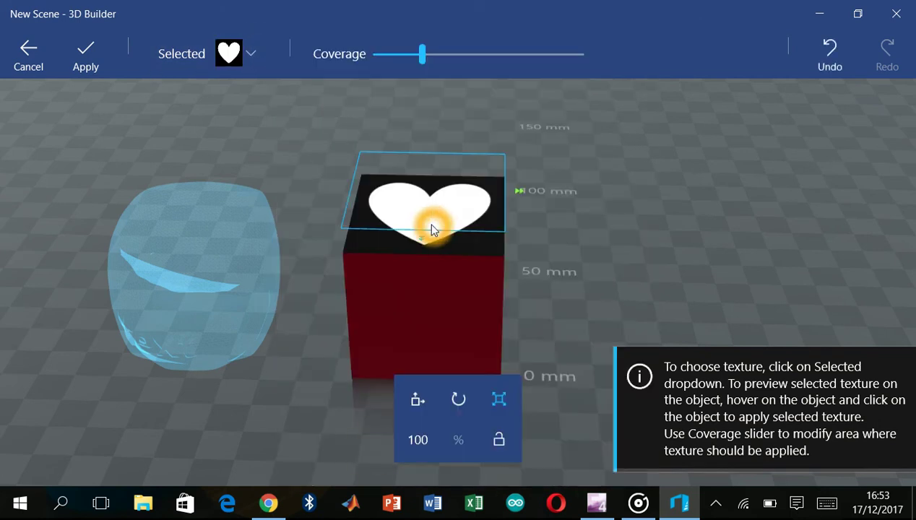
pyautogui.click(92, 63)
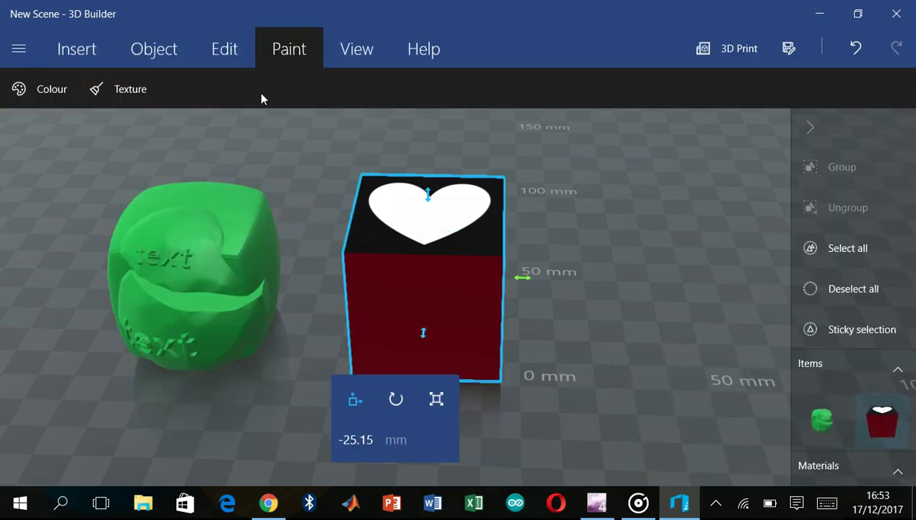
# - Select both the merged object and the cube, and centre the view on them
pyautogui.click(360, 55)
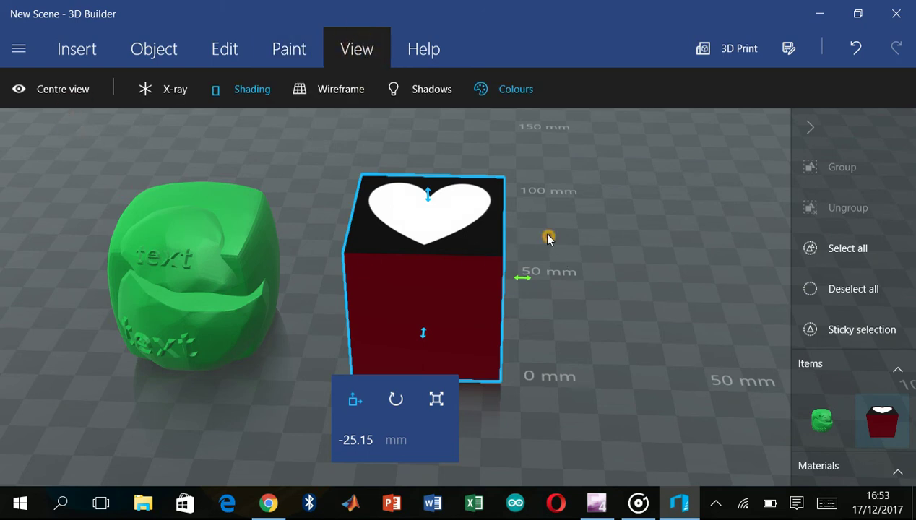
pyautogui.moveTo(371, 261); pyautogui.dragTo(371, 159)
pyautogui.moveTo(102, 151); pyautogui.dragTo(788, 303)
pyautogui.click(819, 256)
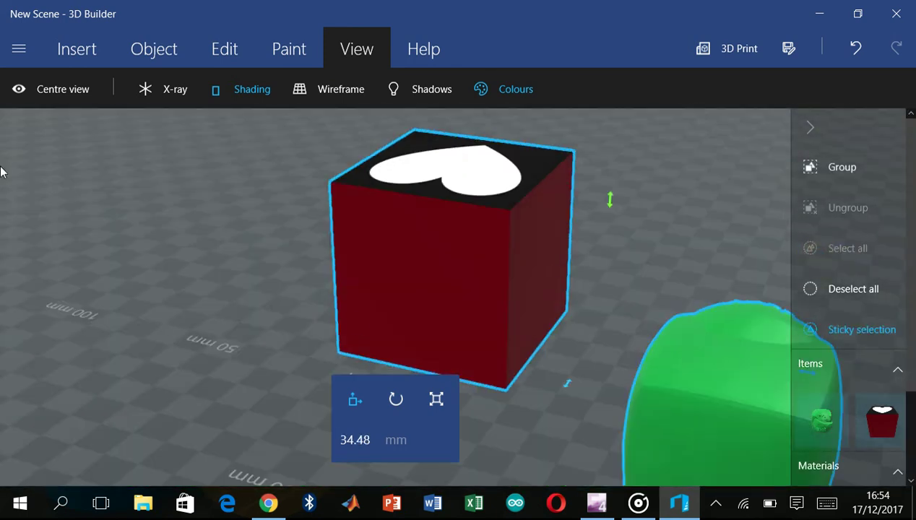
pyautogui.click(51, 87)
pyautogui.click(50, 90)
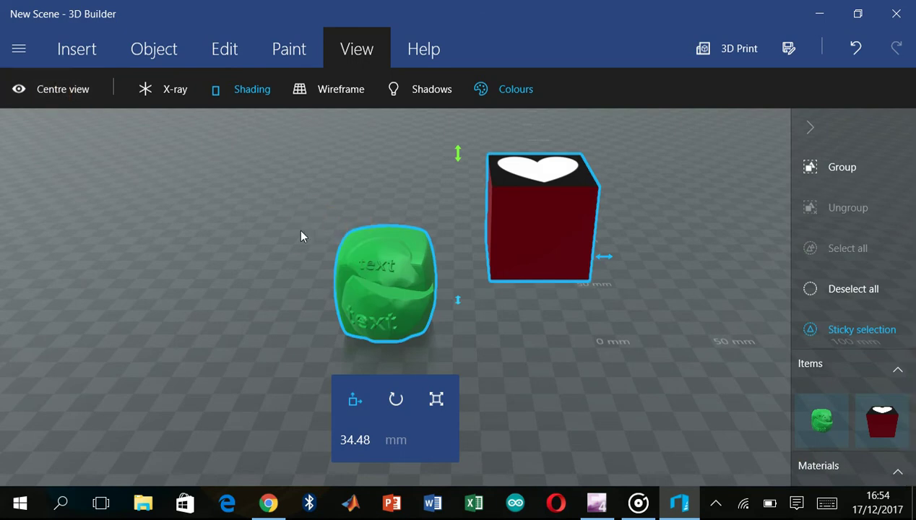
# - Turn on the X-ray view and inspect the scene with the merged object selected and with the cube selected
pyautogui.click(172, 96)
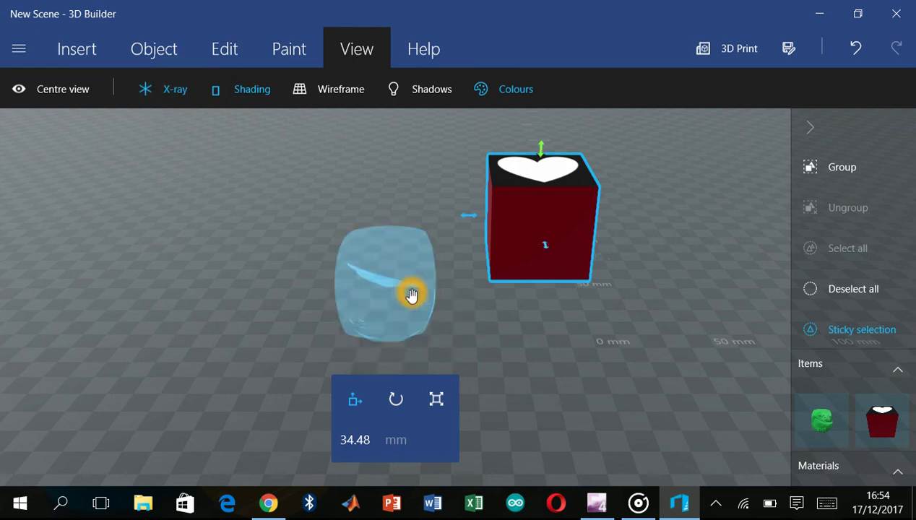
pyautogui.click(411, 294)
pyautogui.moveTo(411, 294); pyautogui.dragTo(443, 274, button='middle')
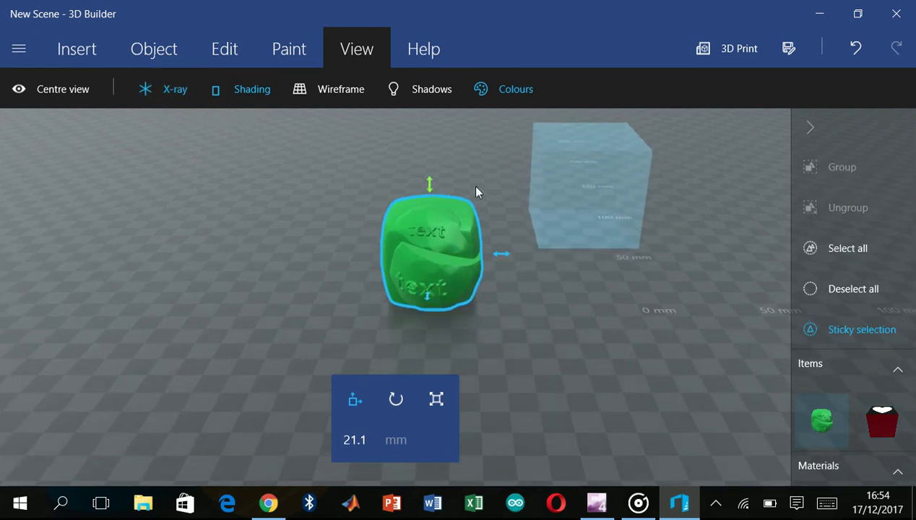
pyautogui.click(407, 219)
pyautogui.click(589, 187)
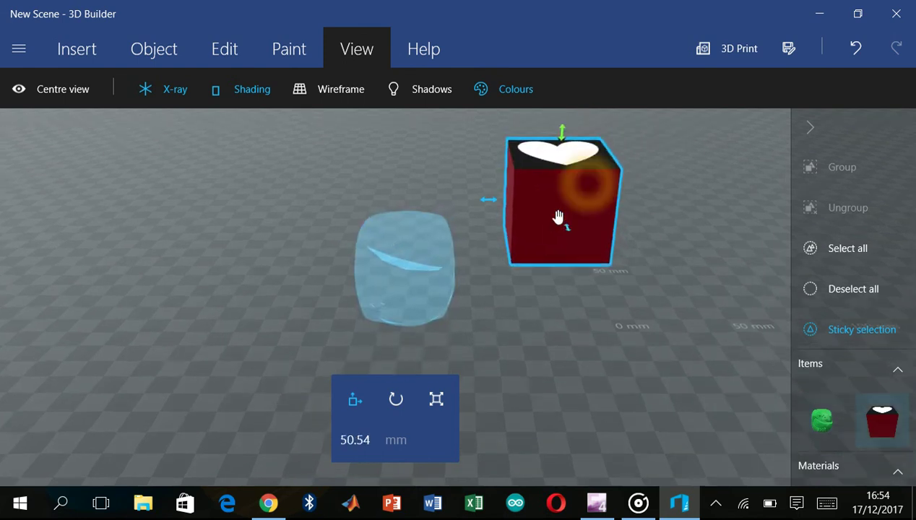
pyautogui.click(245, 190)
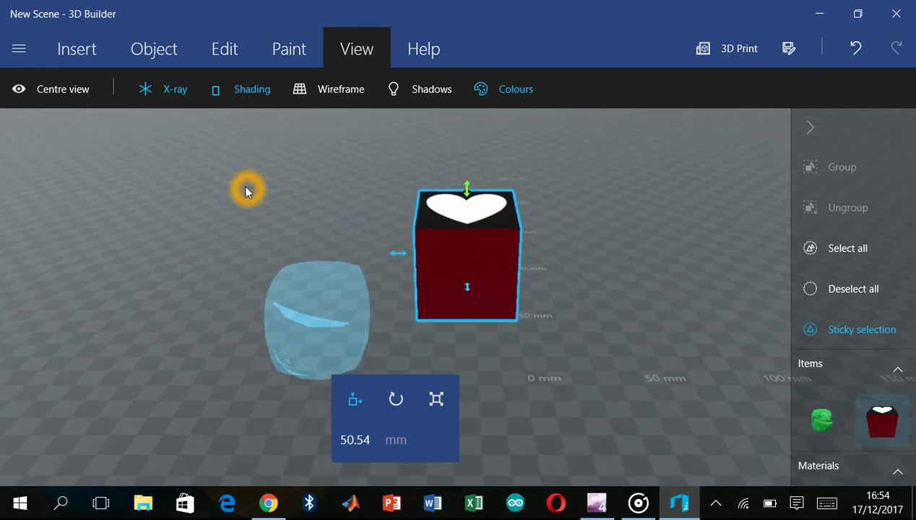
# - Switch shading off to compare the look, turn off the X-ray view, and restore shading
pyautogui.click(236, 93)
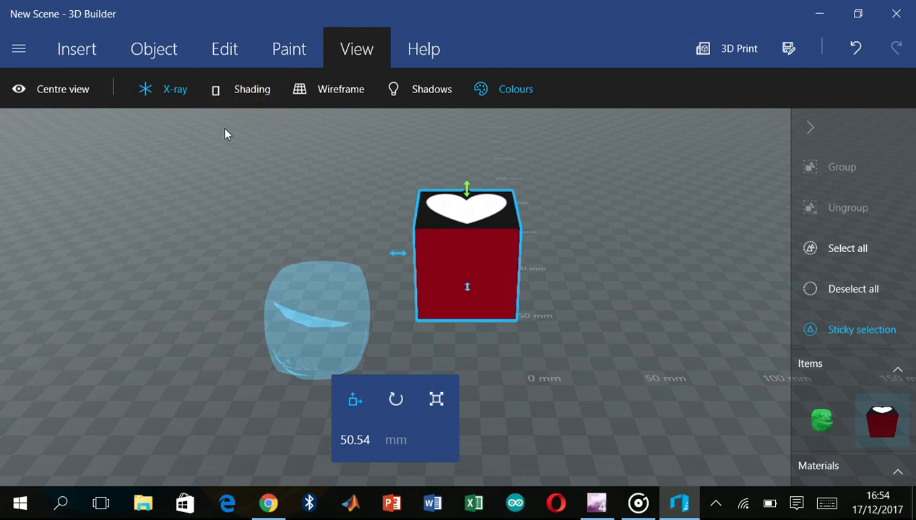
pyautogui.click(174, 93)
pyautogui.click(230, 91)
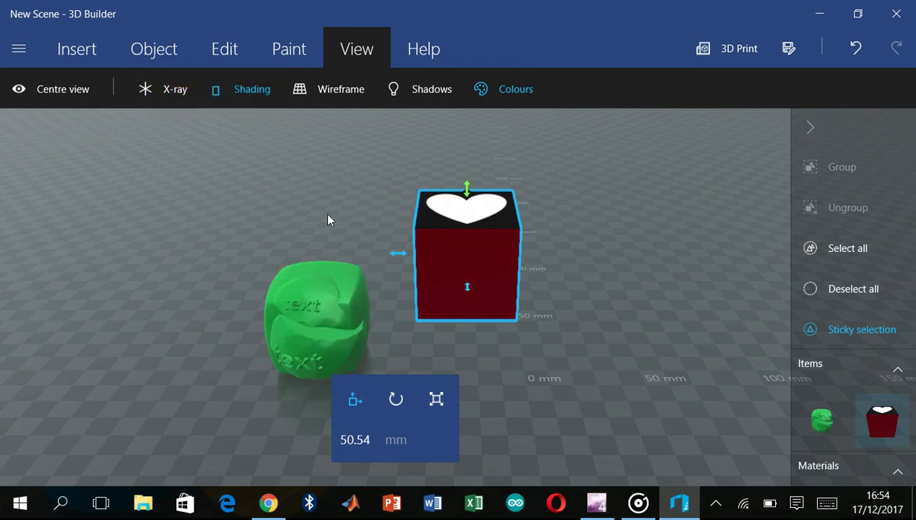
# - Turn on the wireframe display and examine the mesh of the green merged object up close
pyautogui.click(341, 92)
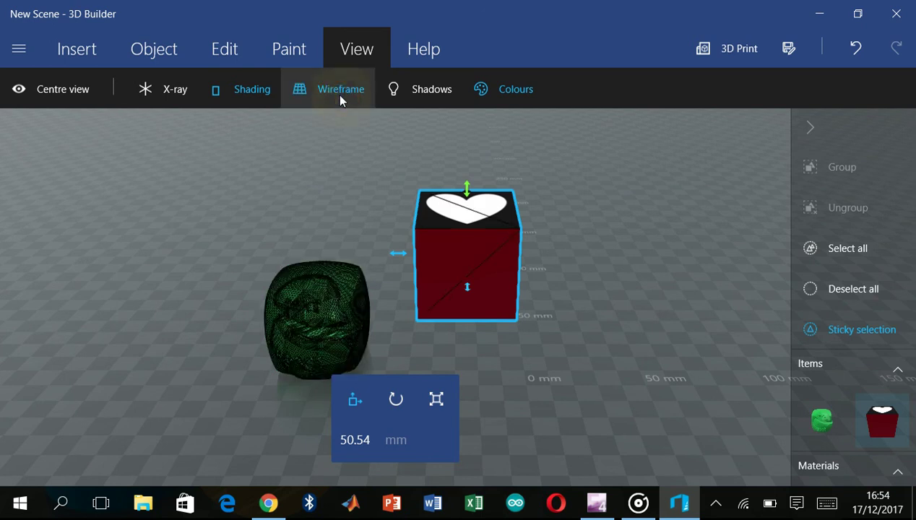
pyautogui.click(329, 329)
pyautogui.doubleClick(319, 303)
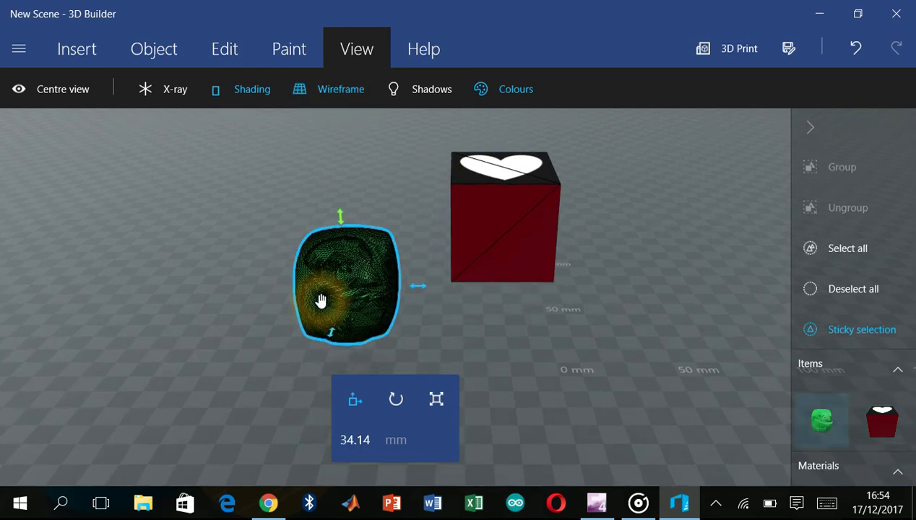
pyautogui.doubleClick(451, 246)
pyautogui.scroll(-3, 450, 248)
pyautogui.scroll(5, 451, 246)
pyautogui.scroll(-6, 452, 249)
pyautogui.moveTo(651, 149); pyautogui.dragTo(481, 198, button='right')
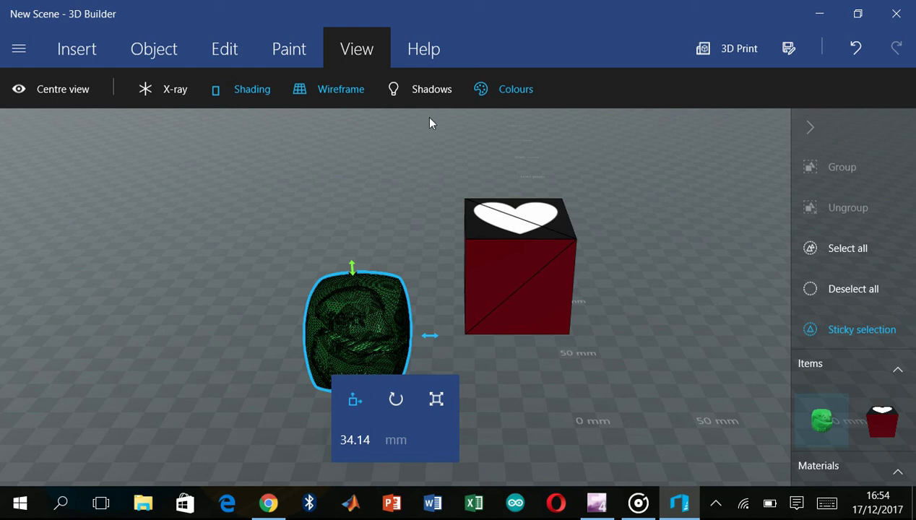
# - Turn on shadows for the scene and turn off the wireframe display
pyautogui.click(427, 91)
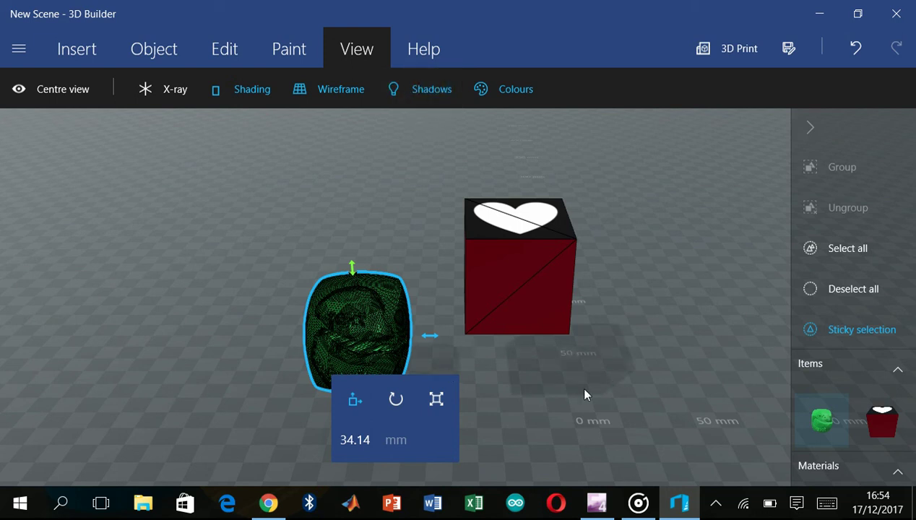
pyautogui.click(468, 358)
pyautogui.click(348, 92)
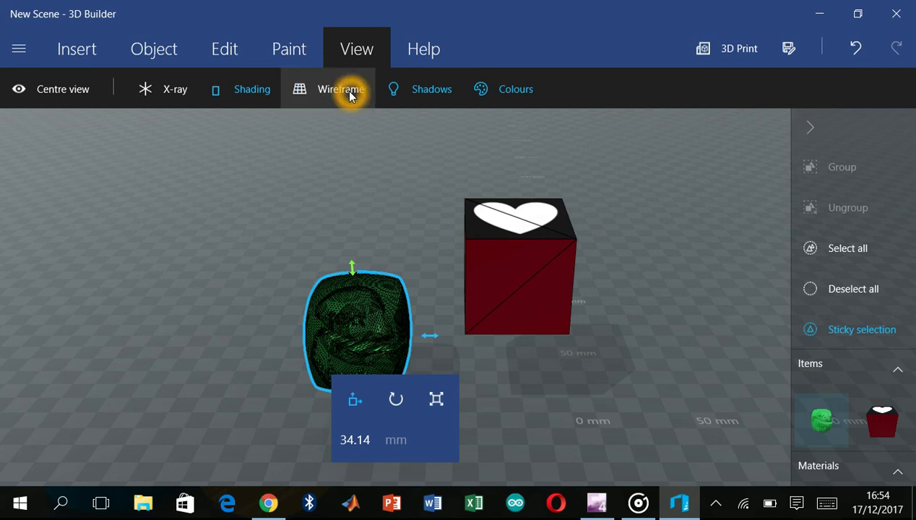
pyautogui.click(437, 94)
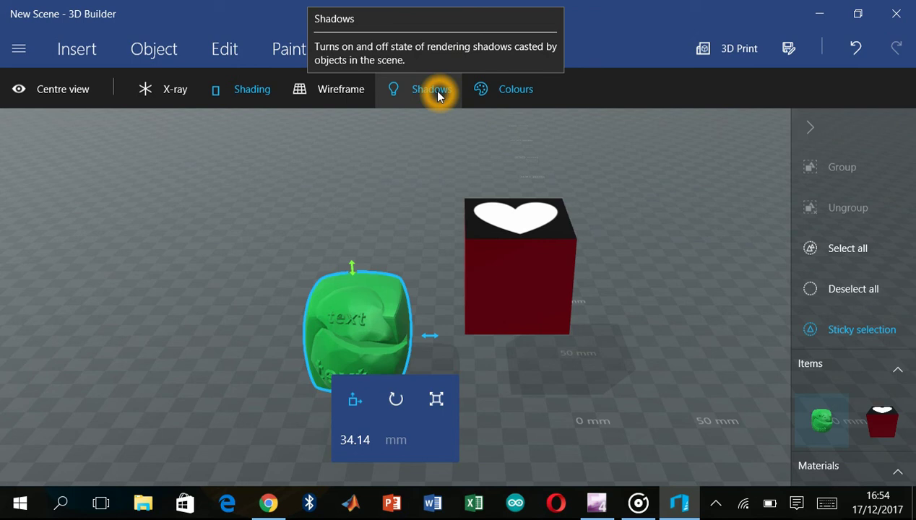
# - Hide the colours of the objects and show them again
pyautogui.click(515, 91)
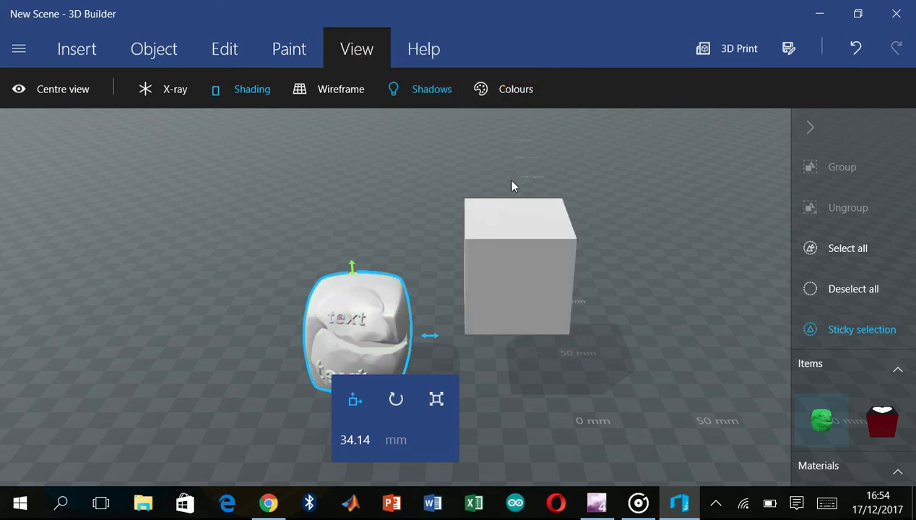
pyautogui.click(513, 89)
pyautogui.click(500, 169)
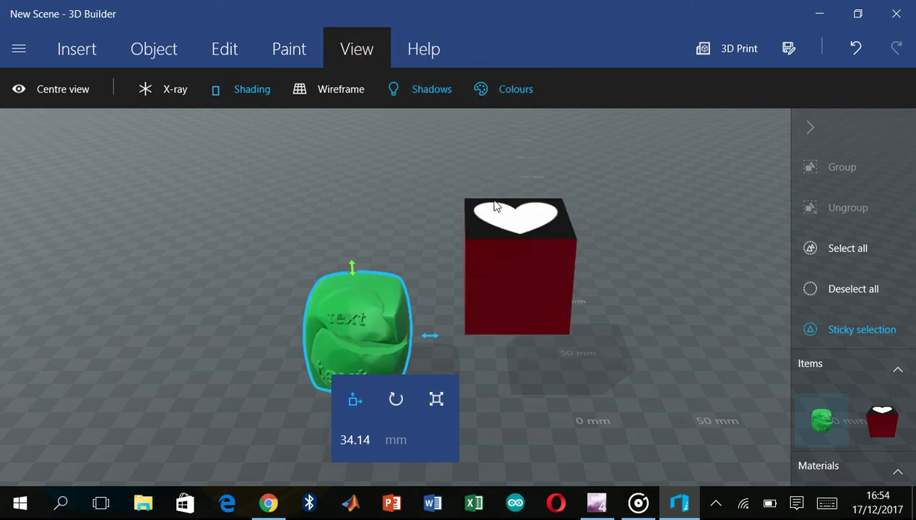
pyautogui.click(422, 141)
pyautogui.click(373, 95)
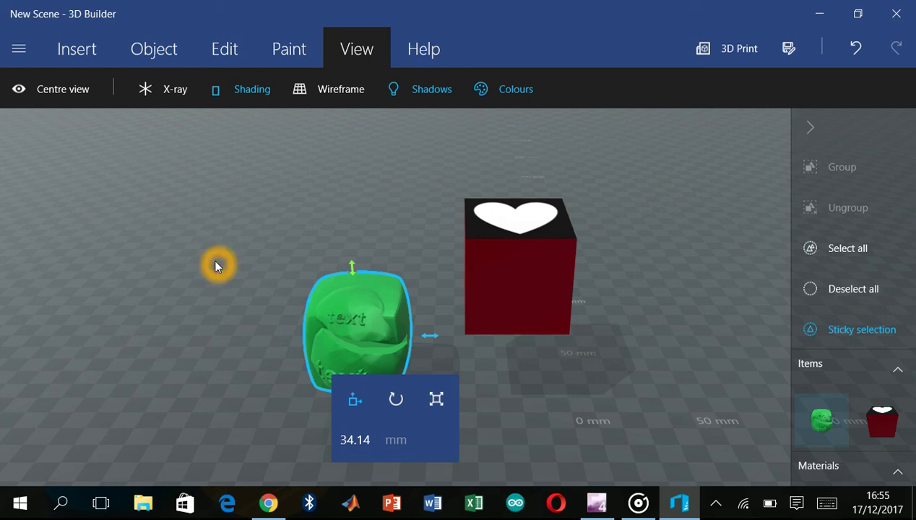
# - Save the current scene in the 3D works folder as text in 3MF format
pyautogui.click(19, 49)
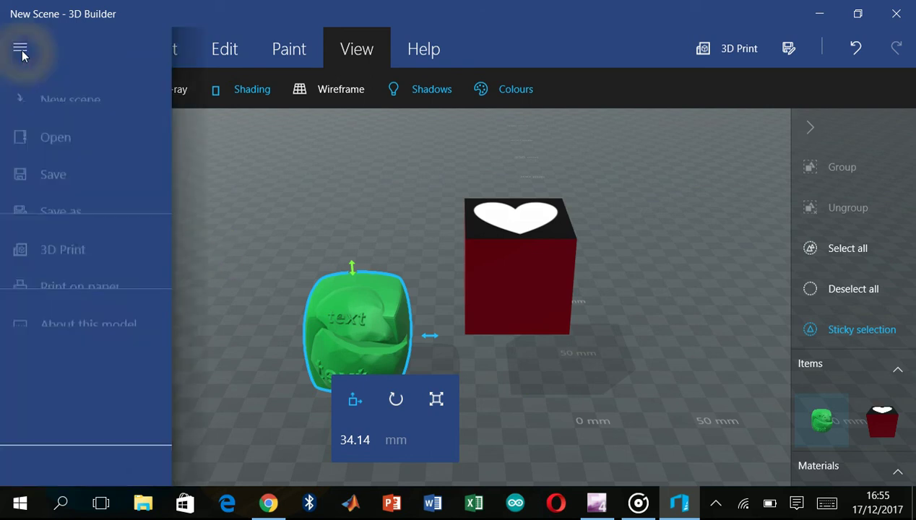
pyautogui.click(64, 124)
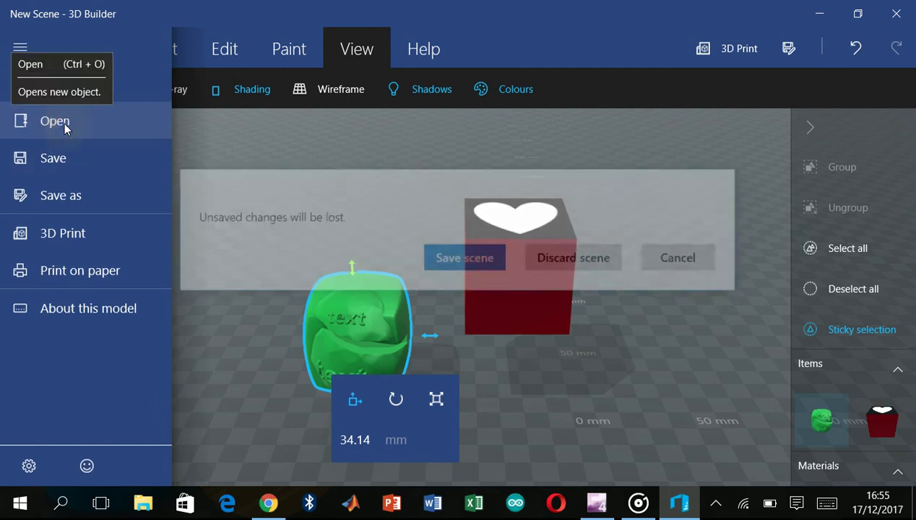
pyautogui.click(439, 262)
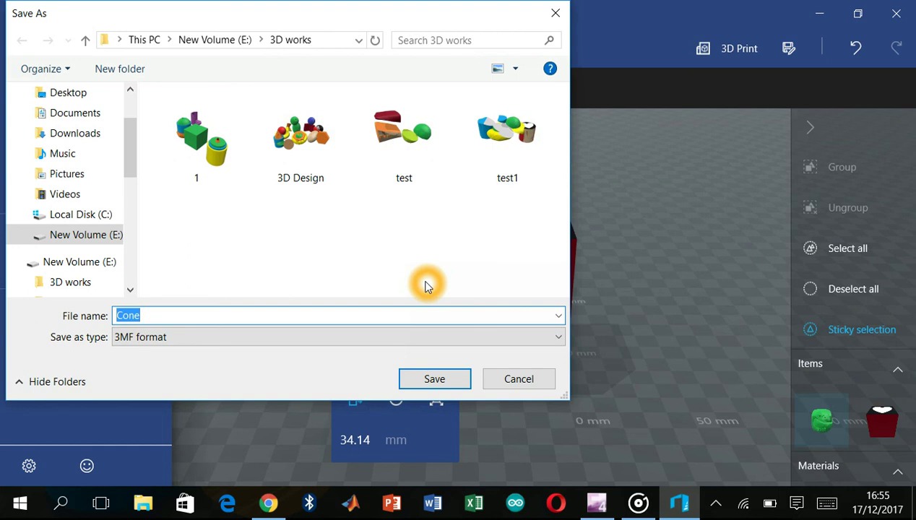
pyautogui.write('text')
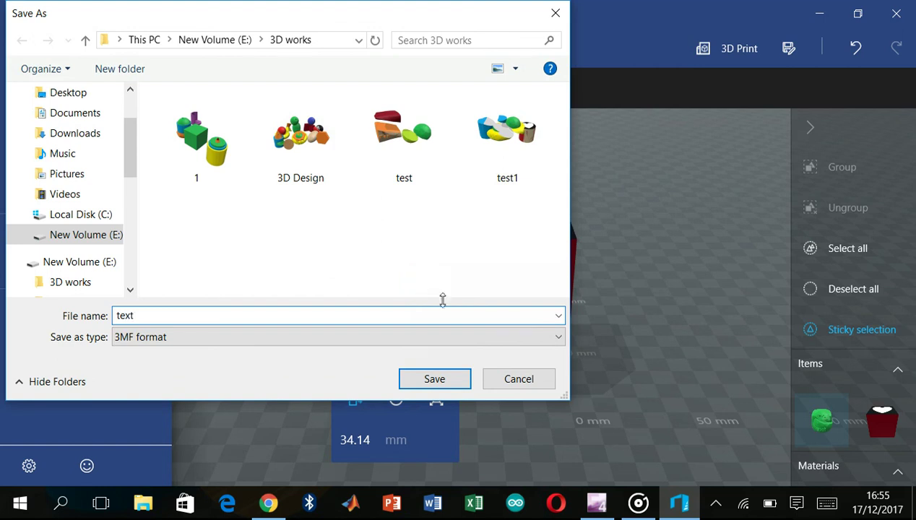
pyautogui.click(462, 377)
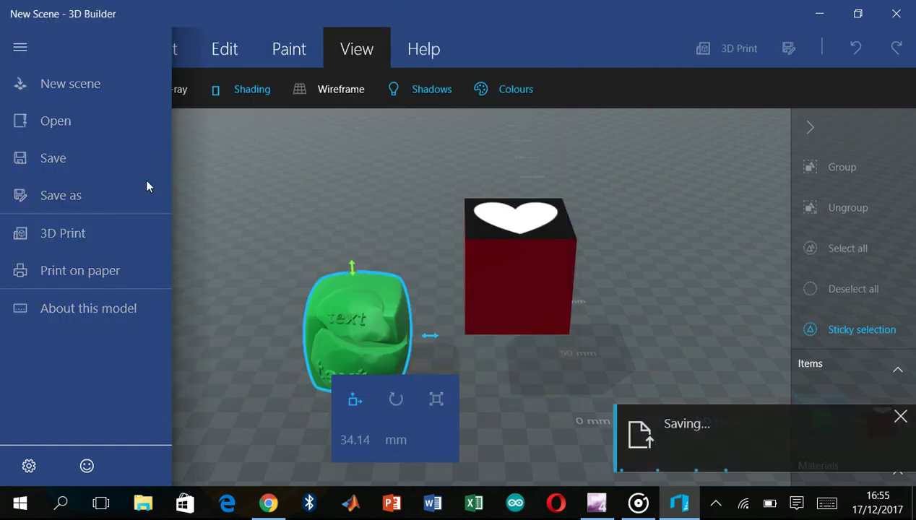
# - Open the 3D Design scene from the recent files
pyautogui.click(56, 121)
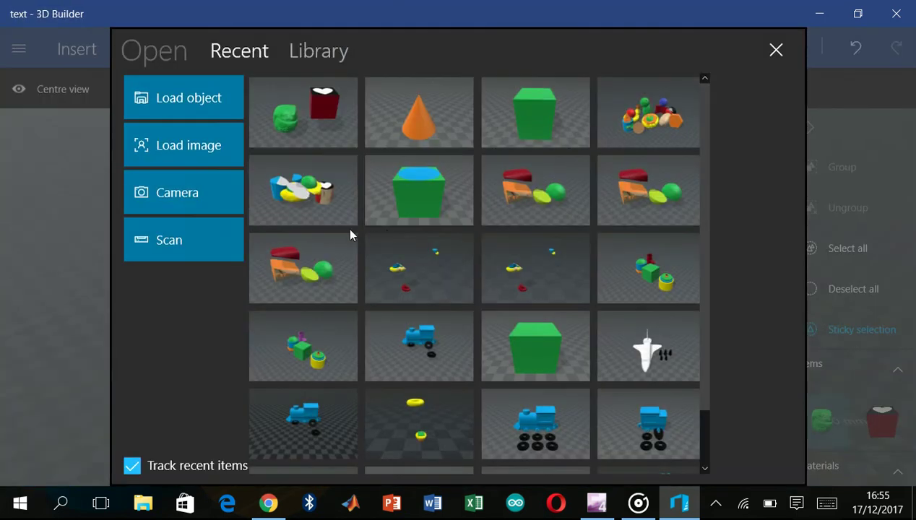
pyautogui.click(651, 128)
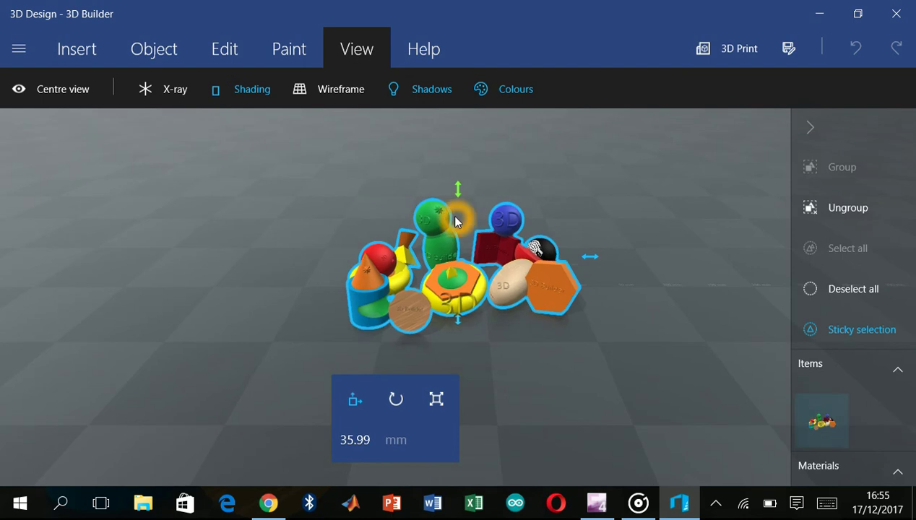
pyautogui.scroll(3, 455, 221)
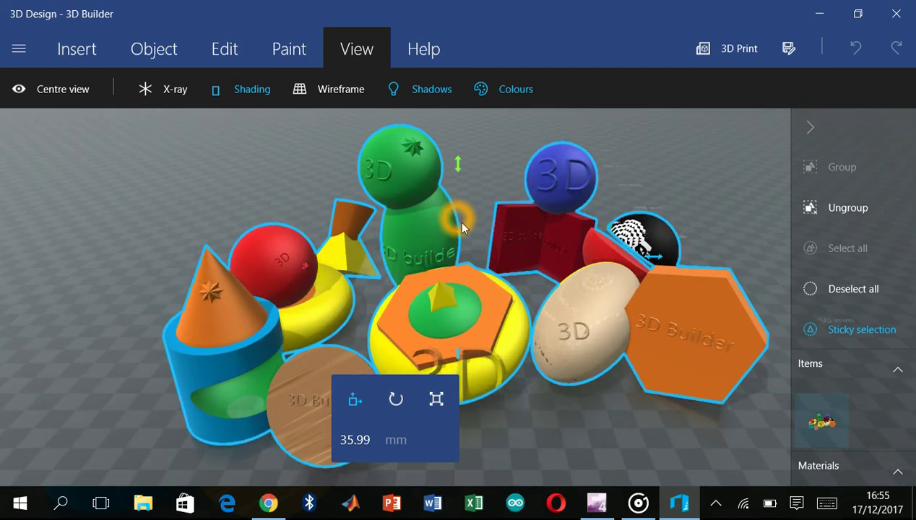
# - Examine the grouped shapes of the 3D Design scene and their embossed text from several angles and distances
pyautogui.moveTo(589, 408); pyautogui.dragTo(562, 397)
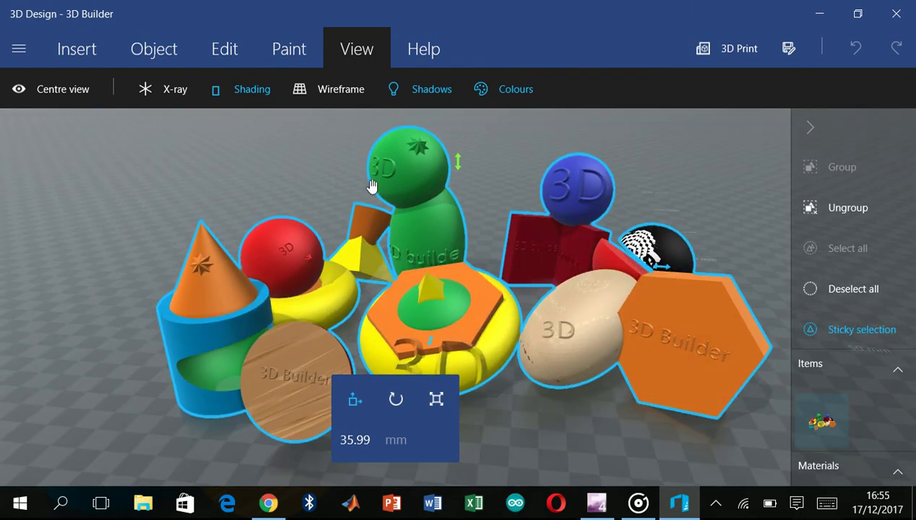
pyautogui.moveTo(348, 180); pyautogui.dragTo(291, 170)
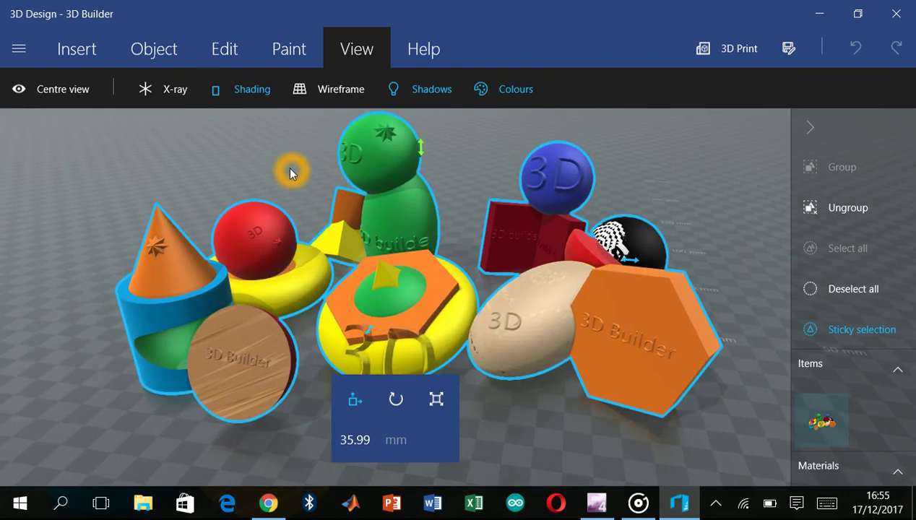
pyautogui.scroll(3, 344, 239)
pyautogui.scroll(2, 344, 239)
pyautogui.scroll(-5, 344, 239)
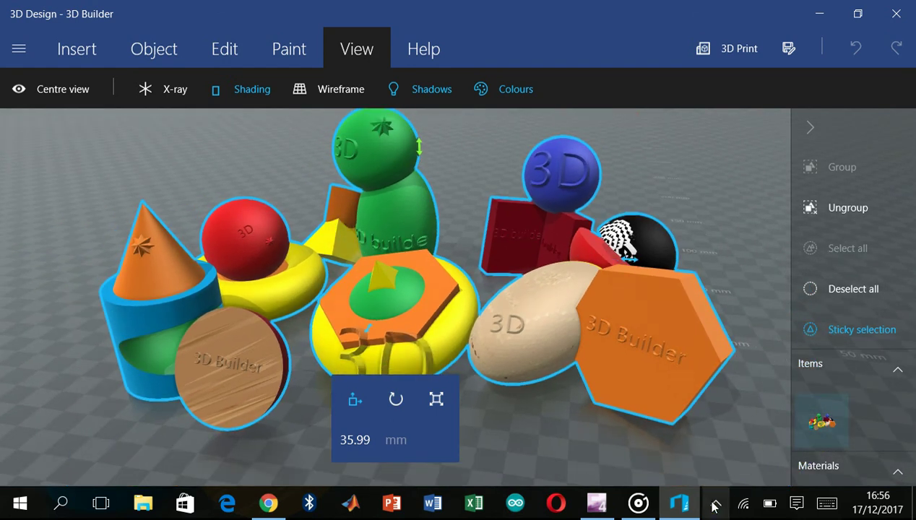
pyautogui.click(714, 506)
pyautogui.click(313, 225)
pyautogui.scroll(1, 339, 264)
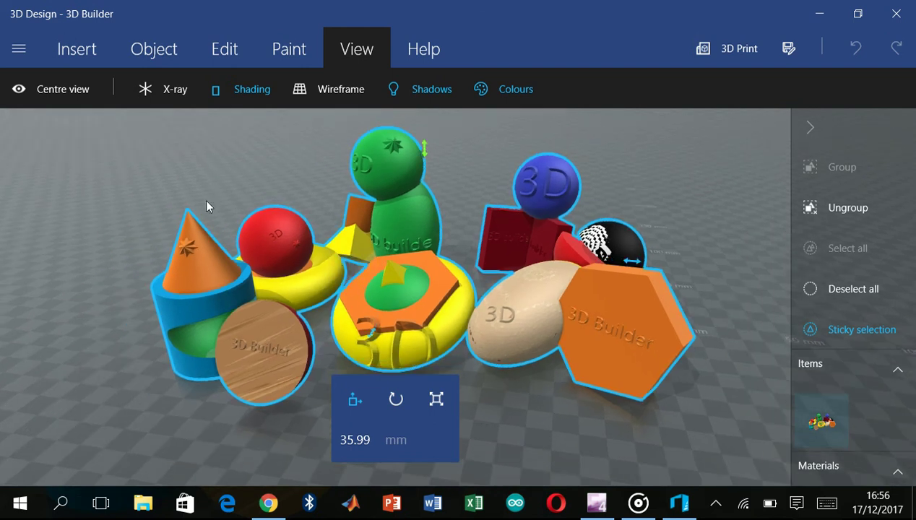
pyautogui.moveTo(133, 211); pyautogui.dragTo(114, 198, button='right')
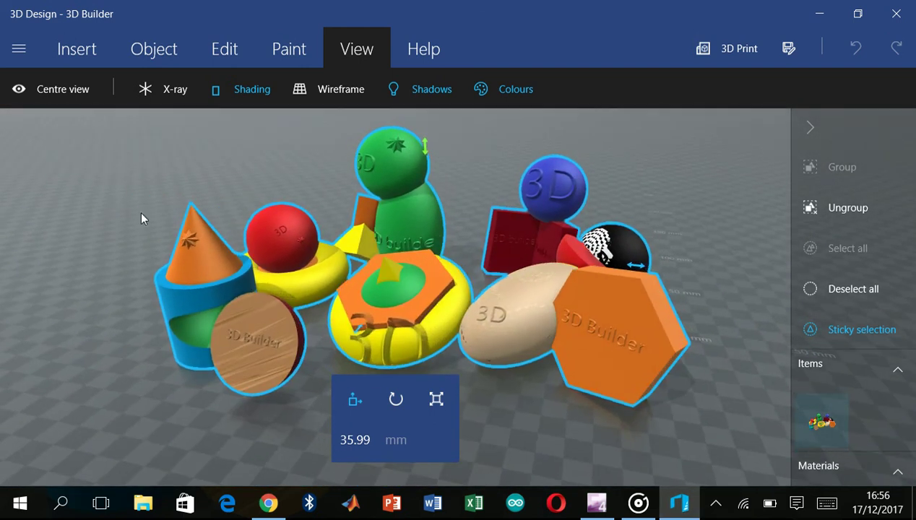